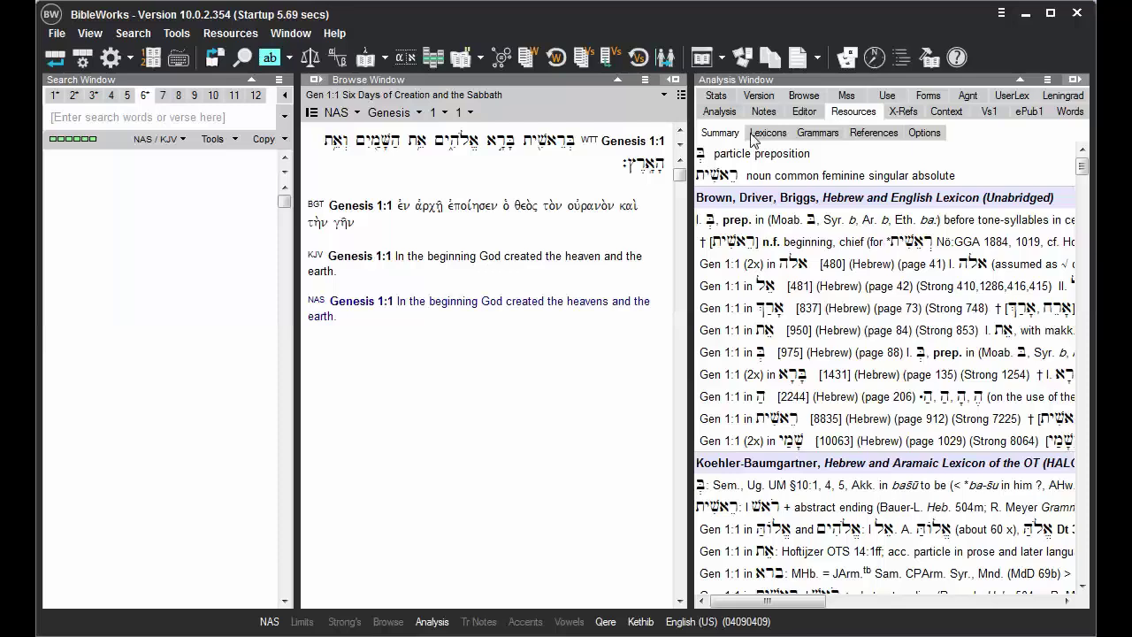
Step: Look over the chosen lexicons, grammars and reference works, then return to the Summary
left_click(759, 138)
left_click(819, 135)
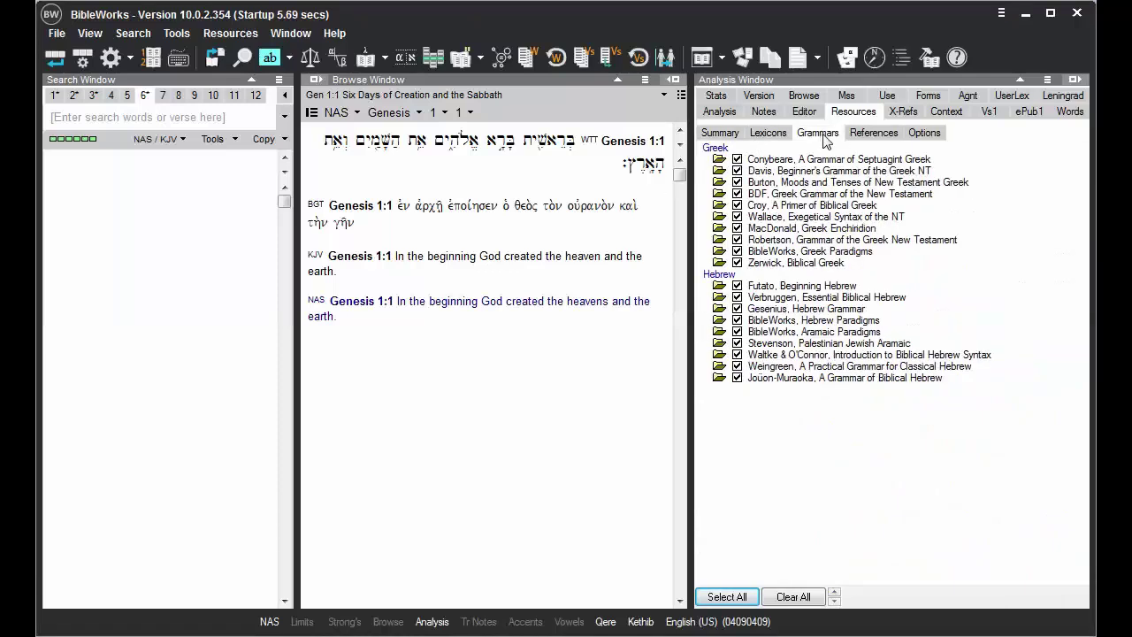
left_click(894, 139)
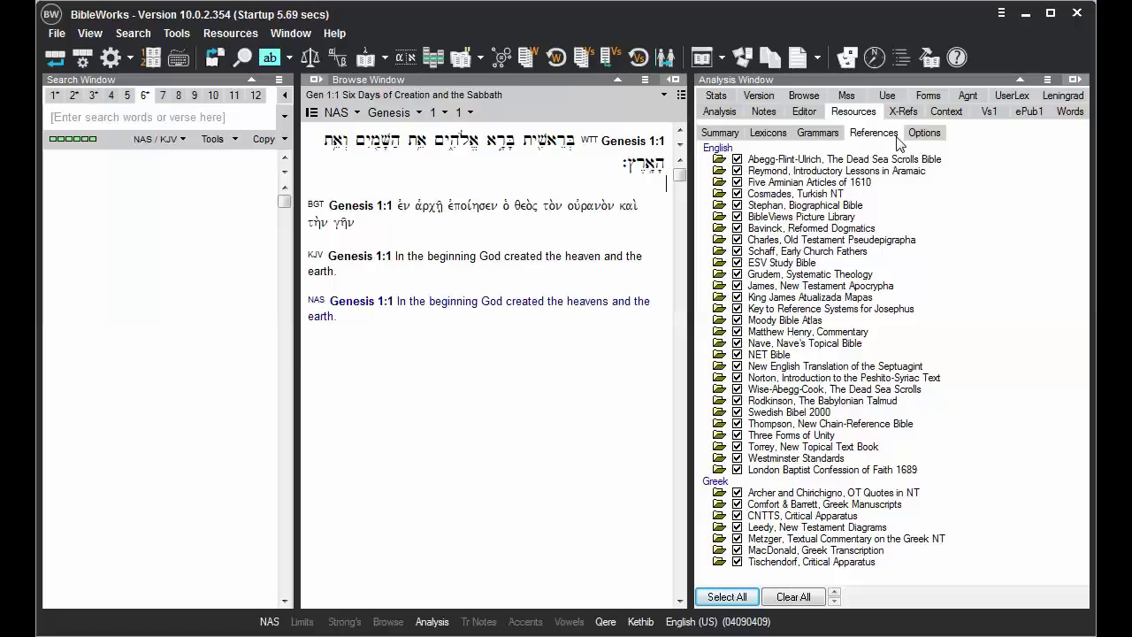
left_click(731, 135)
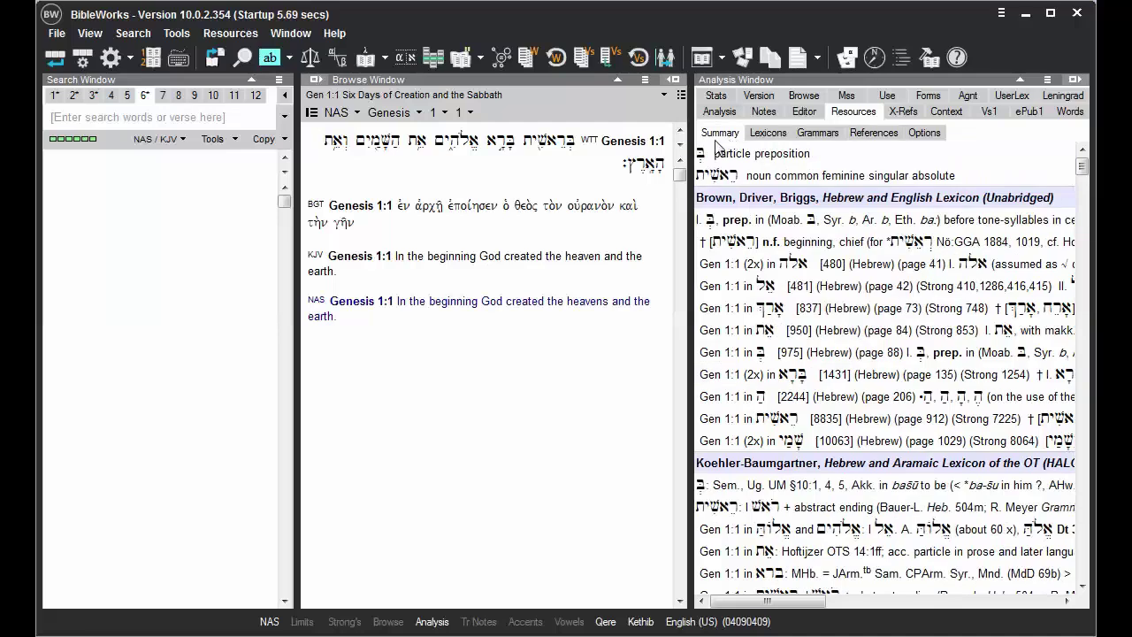
Step: Step to Genesis 1:2 and 1:3, back to 1:1, and show the lexicon entries for οὐρανός
left_click(680, 145)
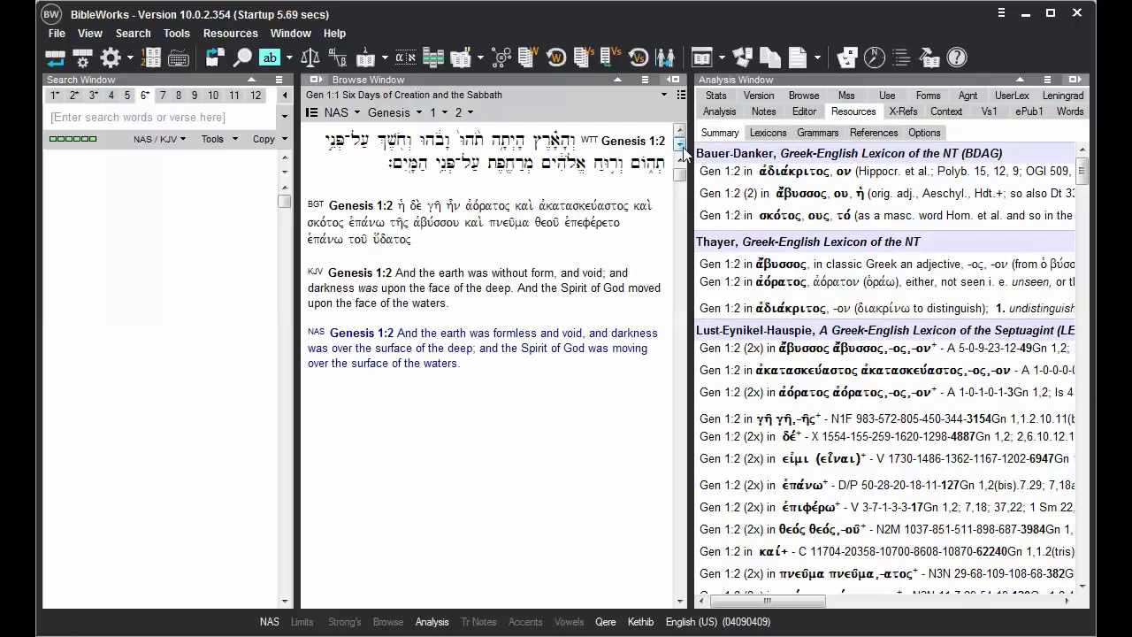
left_click(680, 145)
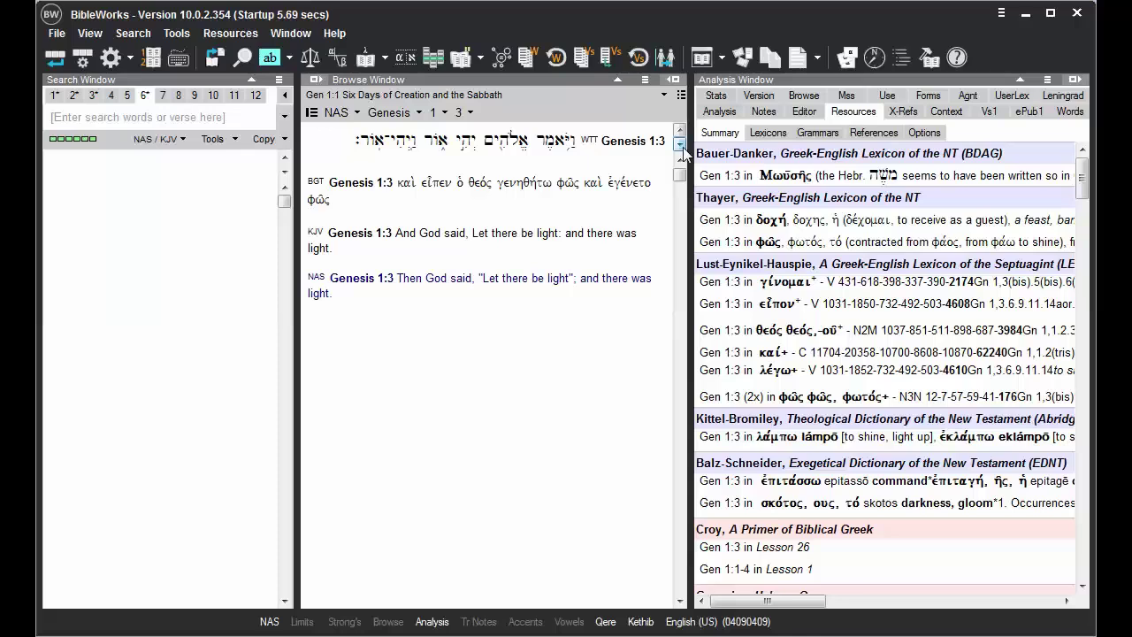
left_click(681, 130)
left_click(681, 130)
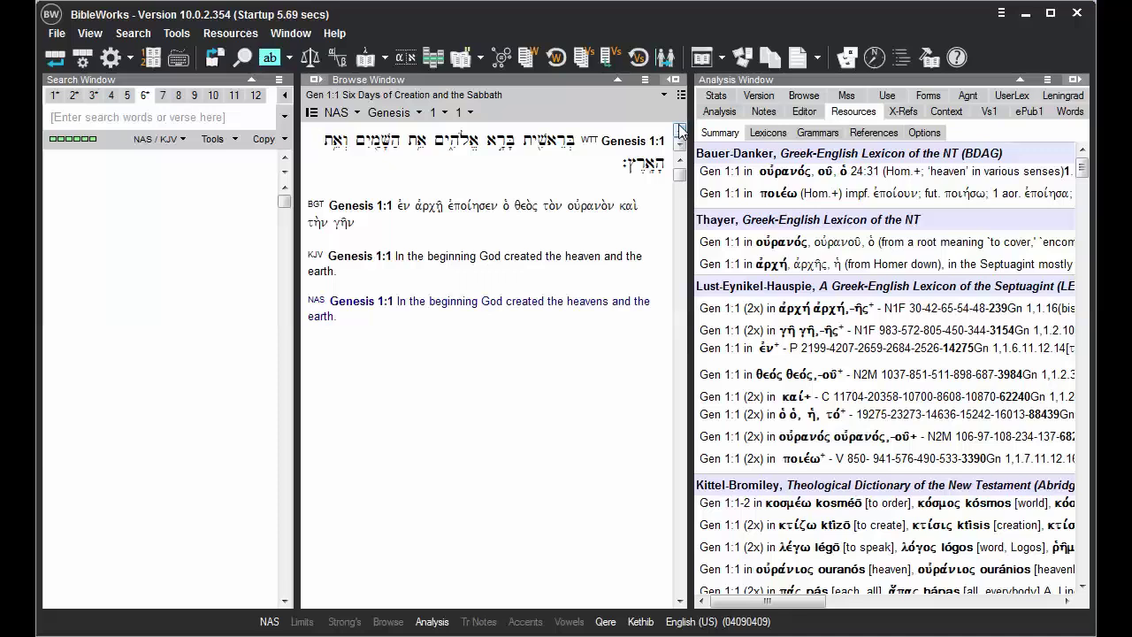
mouse_move(530, 140)
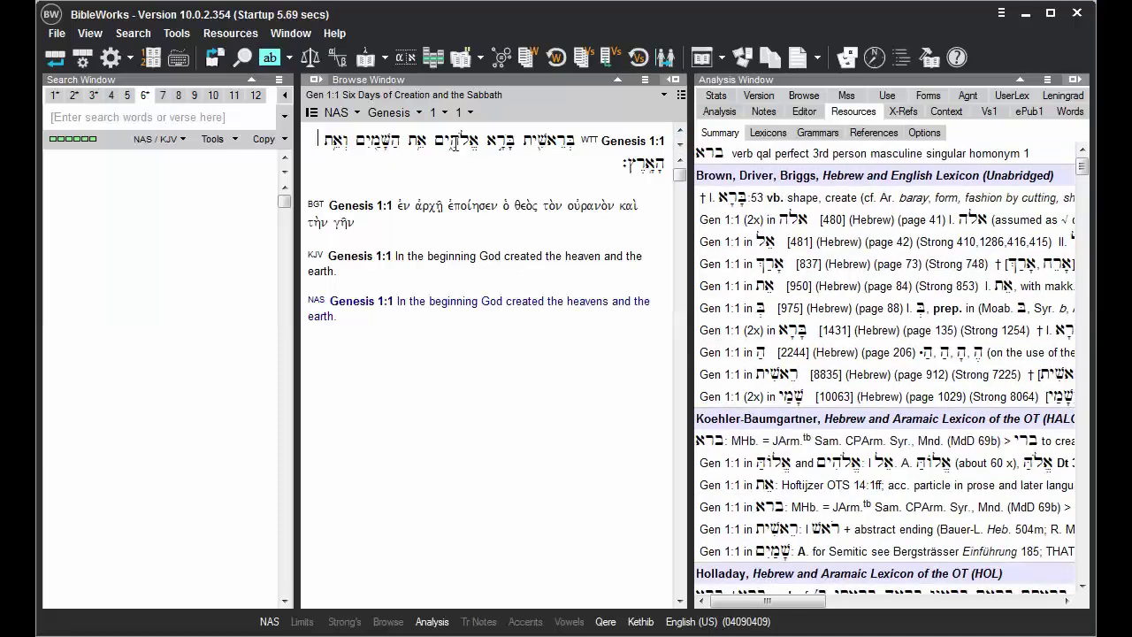
mouse_move(452, 144)
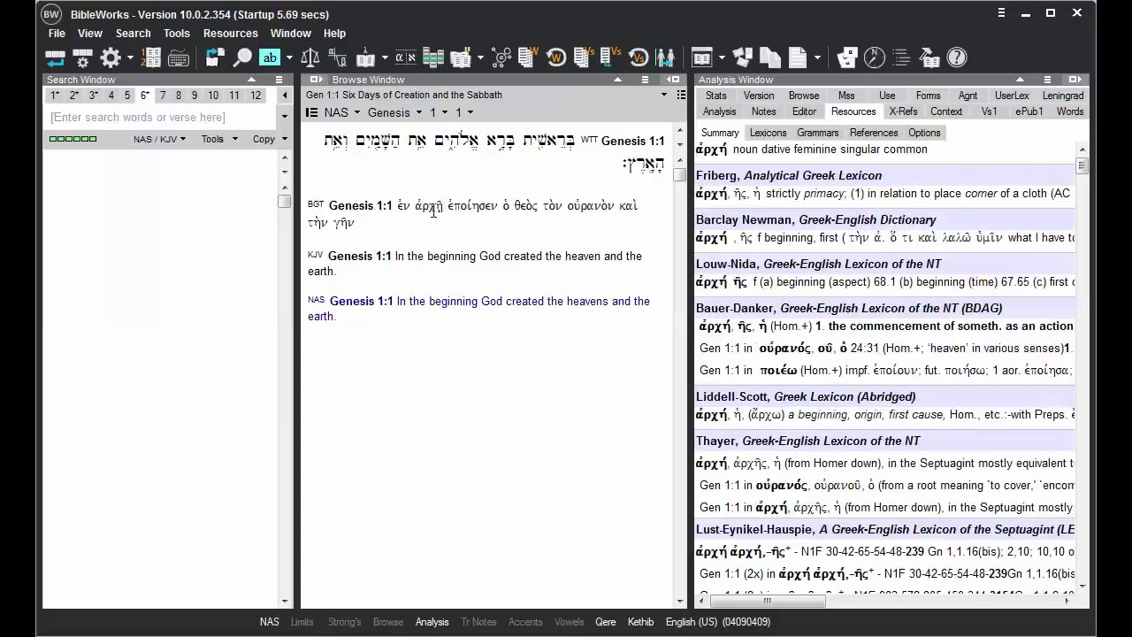
mouse_move(478, 204)
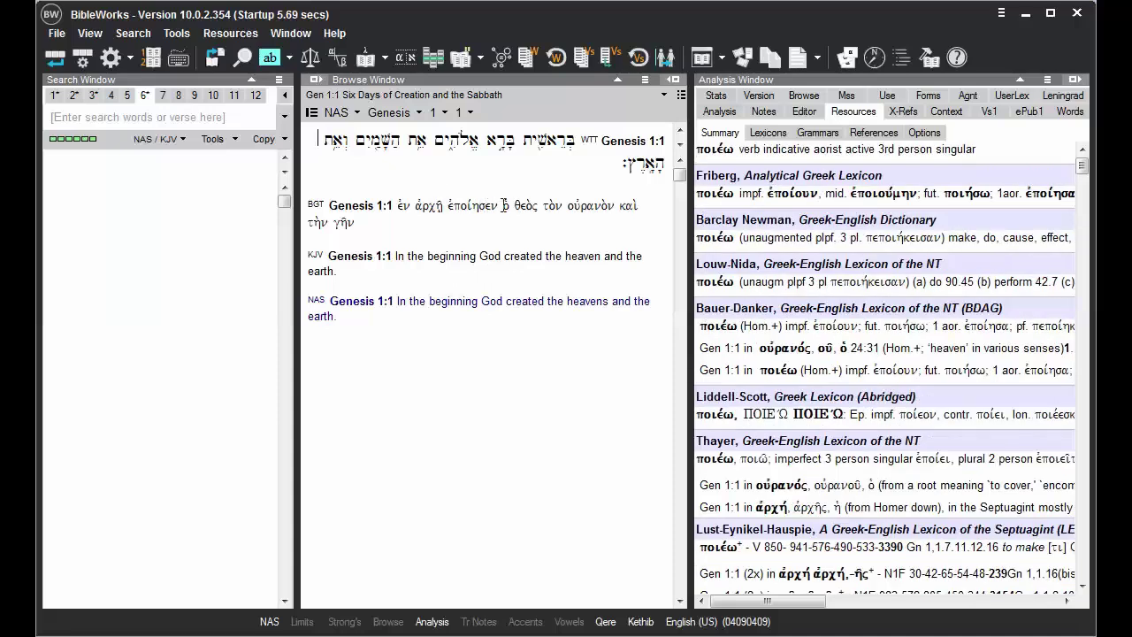
mouse_move(596, 206)
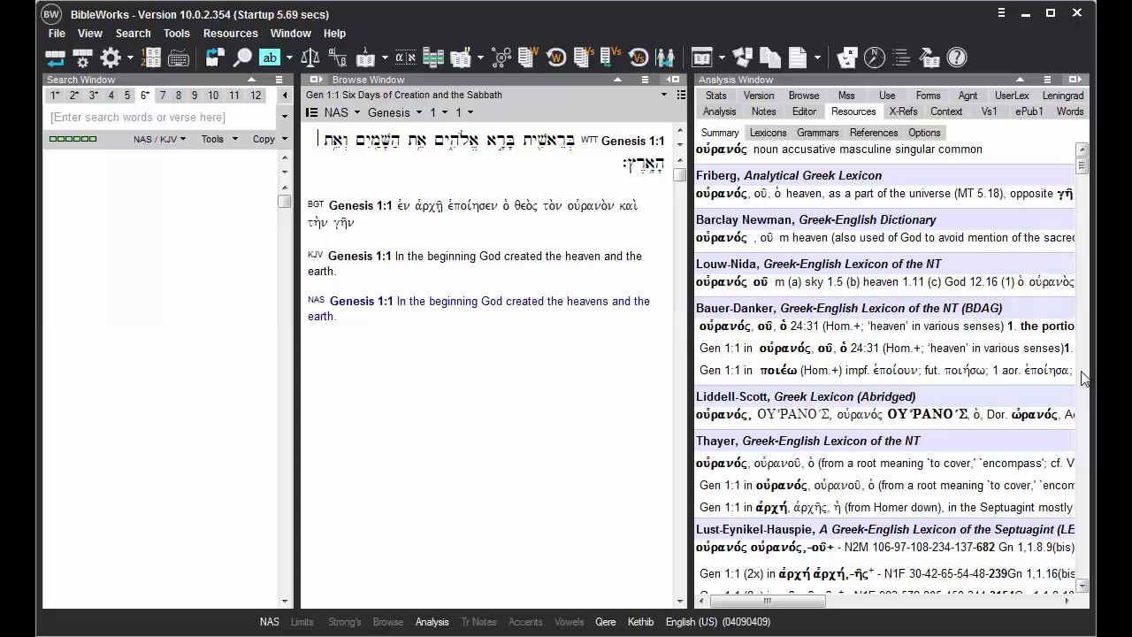
Step: Scroll through the Genesis 1:1 resource summary, past the Hebrew parsings and BDB and HALOT entries
scroll(1084, 378, "down", 15)
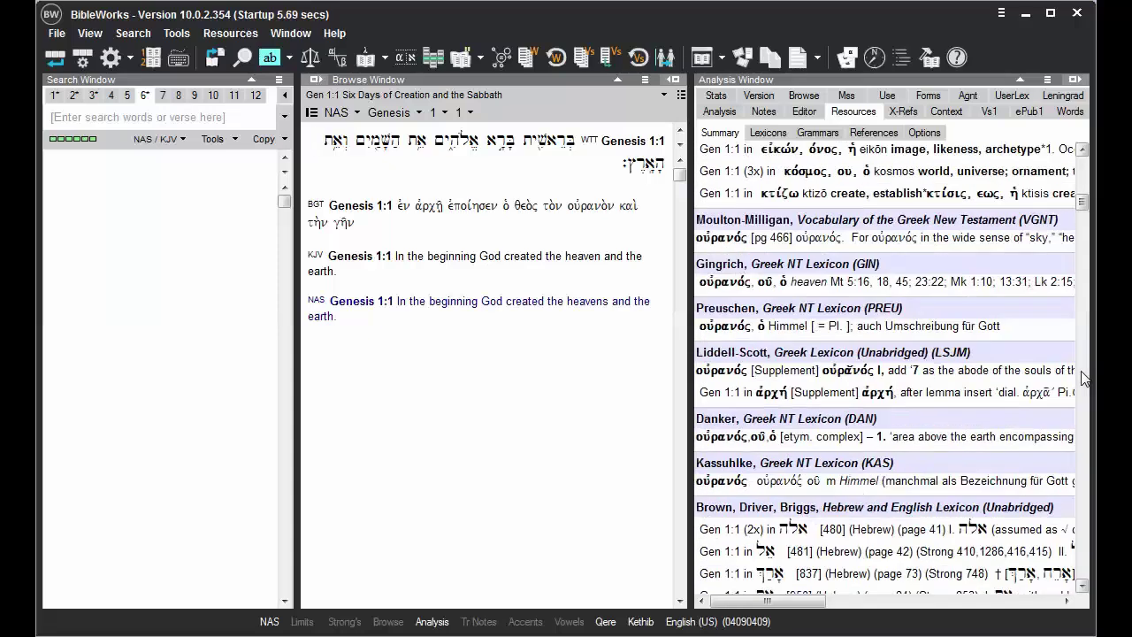
scroll(1084, 378, "down", 15)
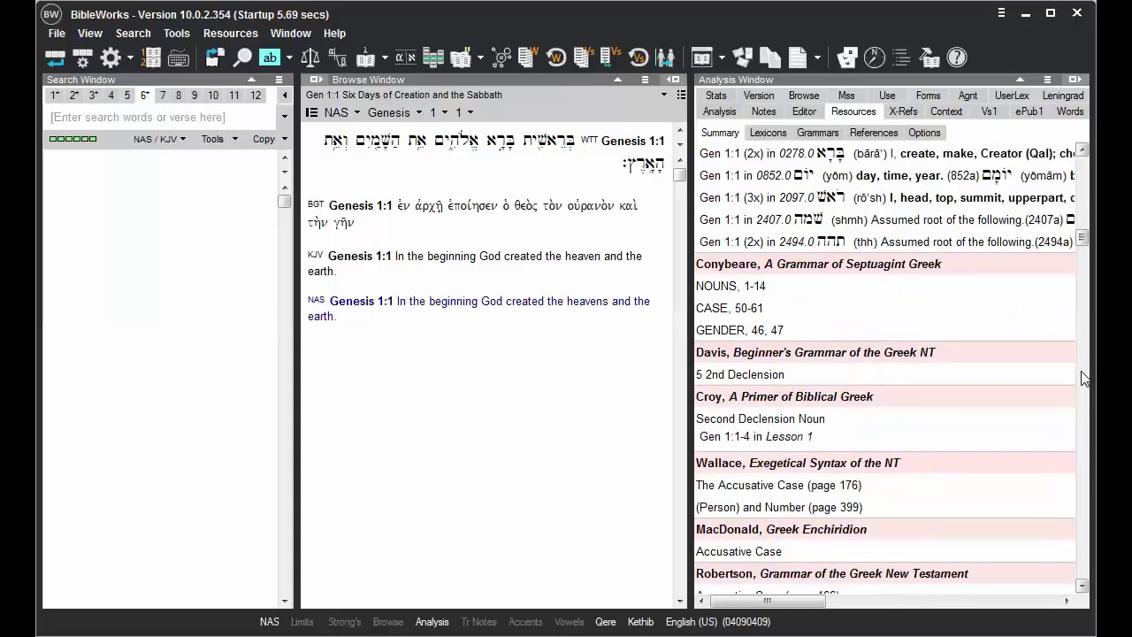
scroll(1084, 378, "down", 12)
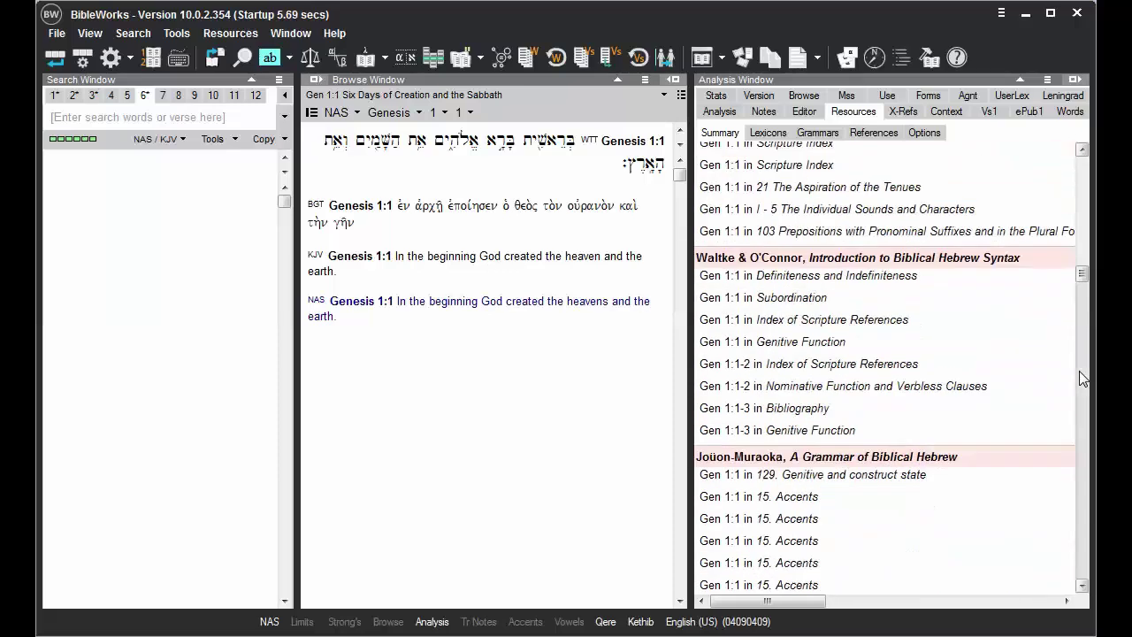
scroll(1083, 415, "down", 5)
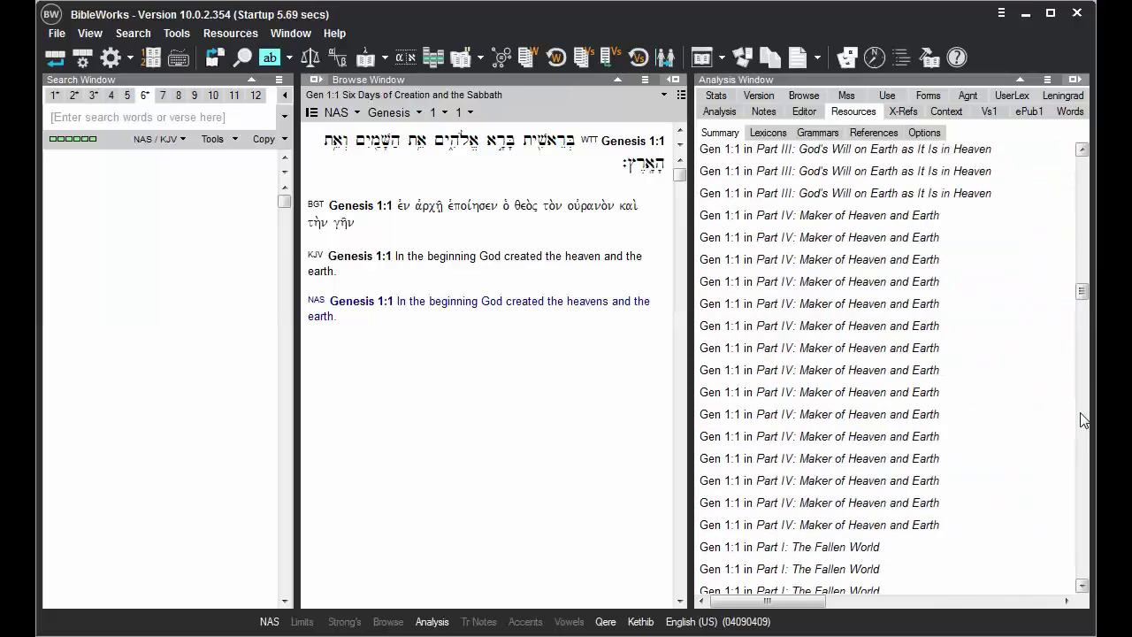
scroll(1084, 419, "down", 6)
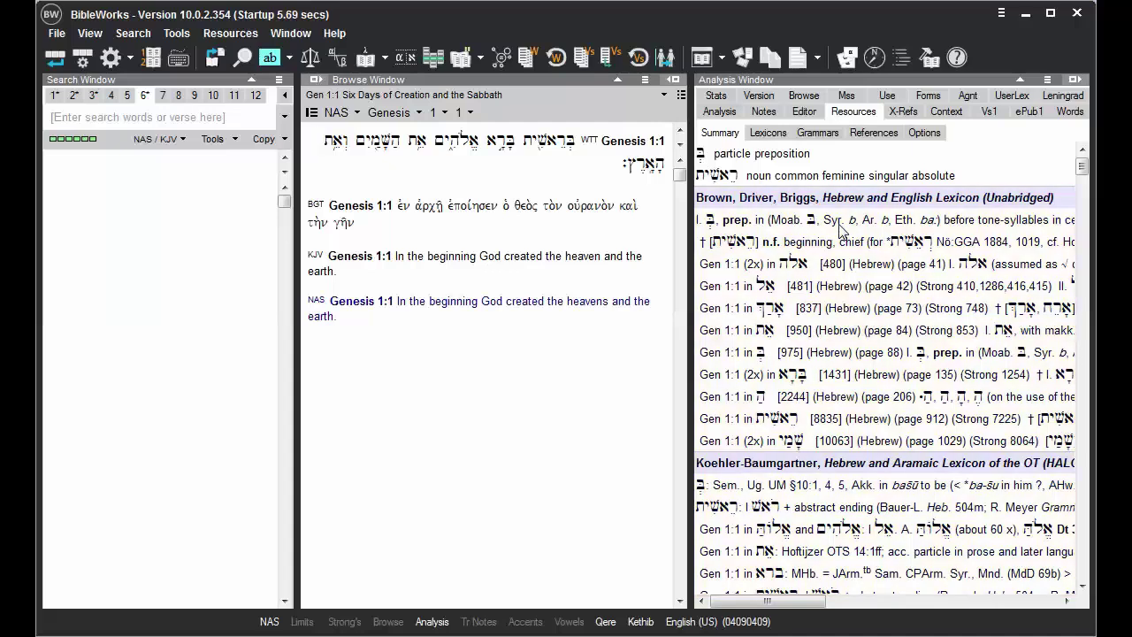
double_click(839, 219)
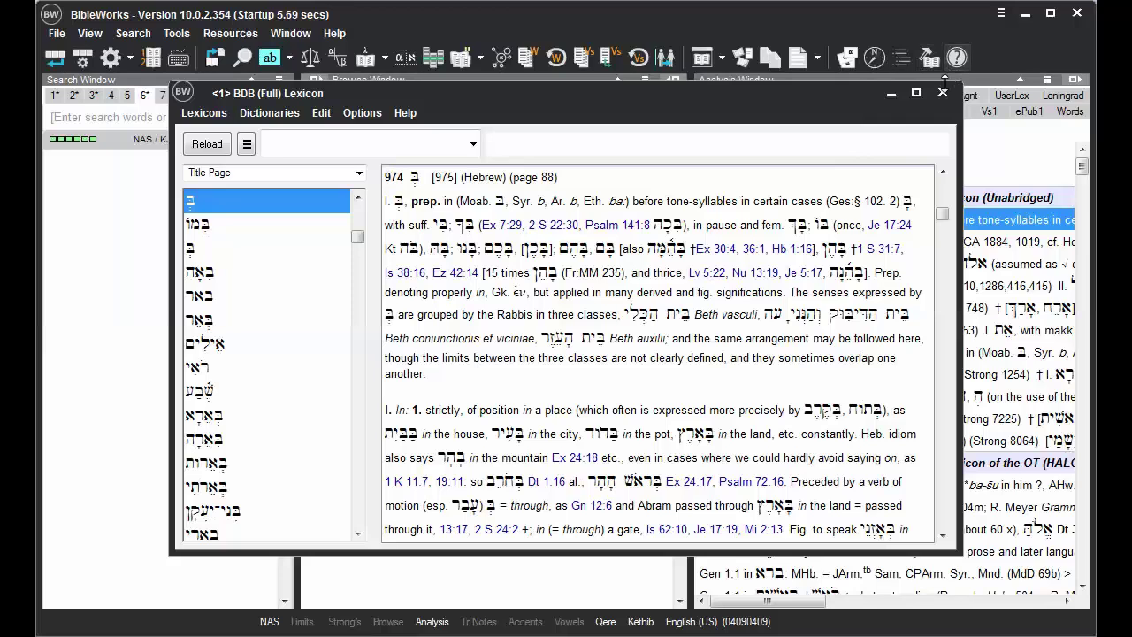
left_click(943, 93)
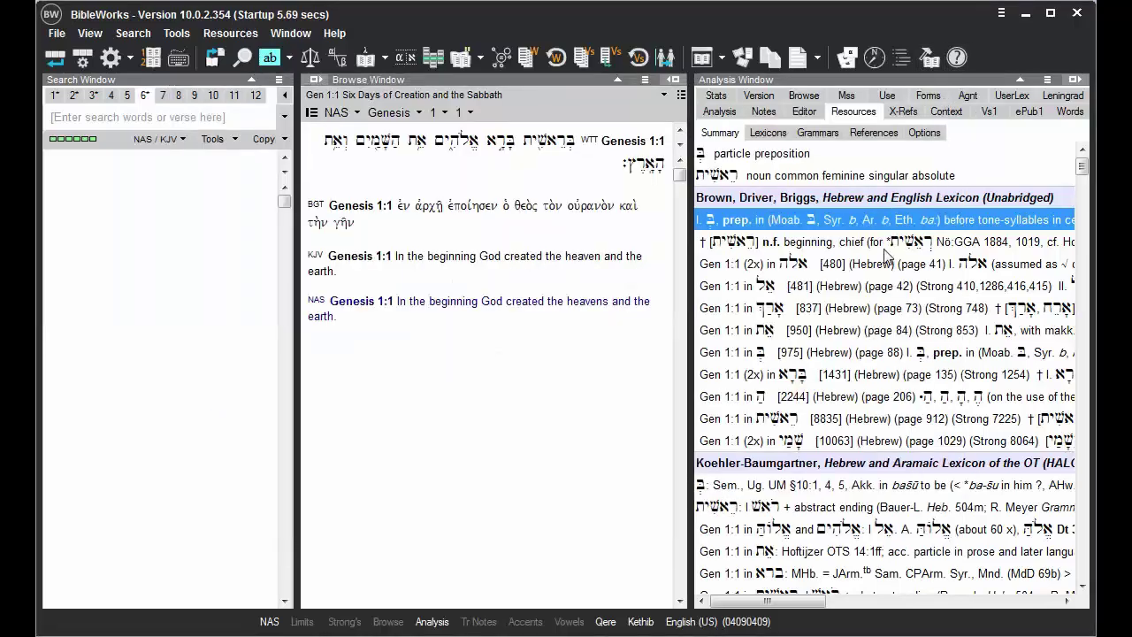
double_click(890, 246)
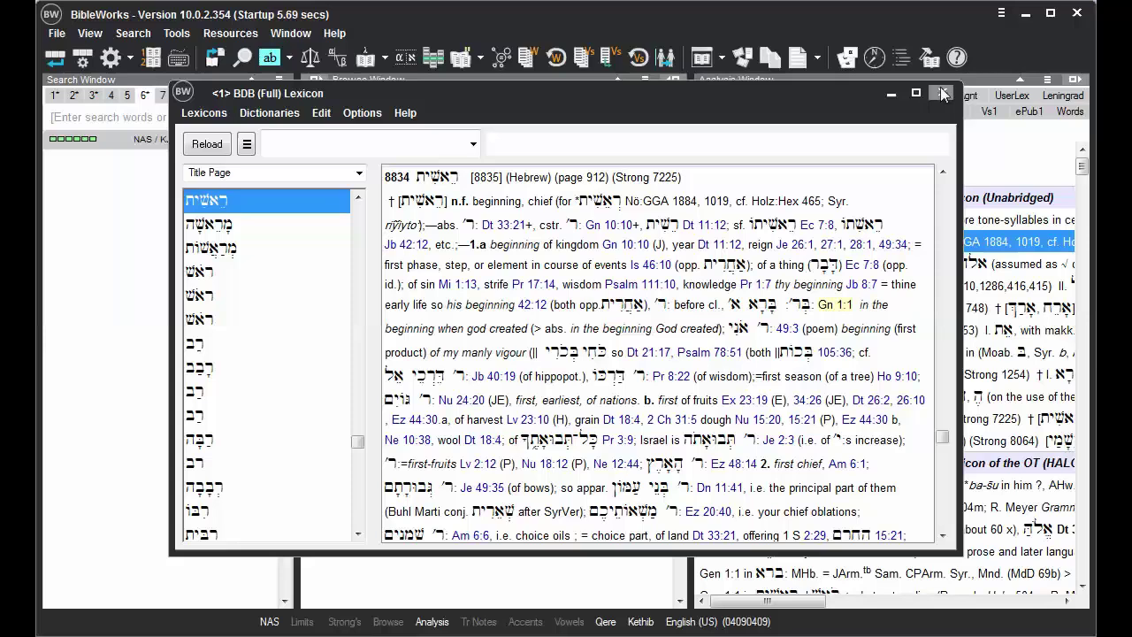
left_click(943, 93)
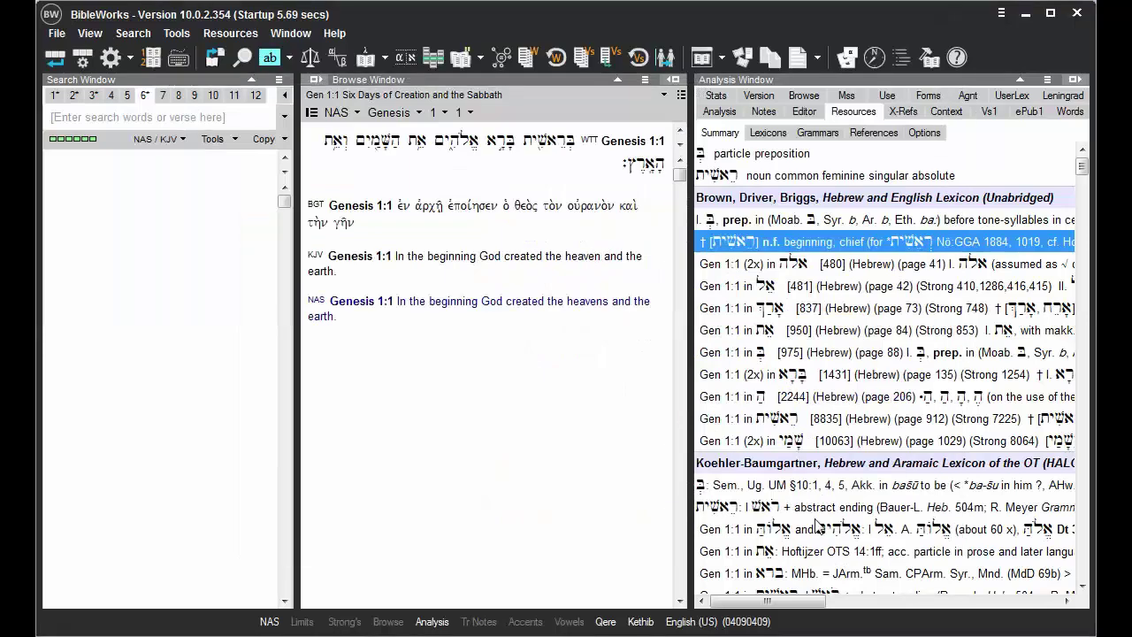
double_click(819, 509)
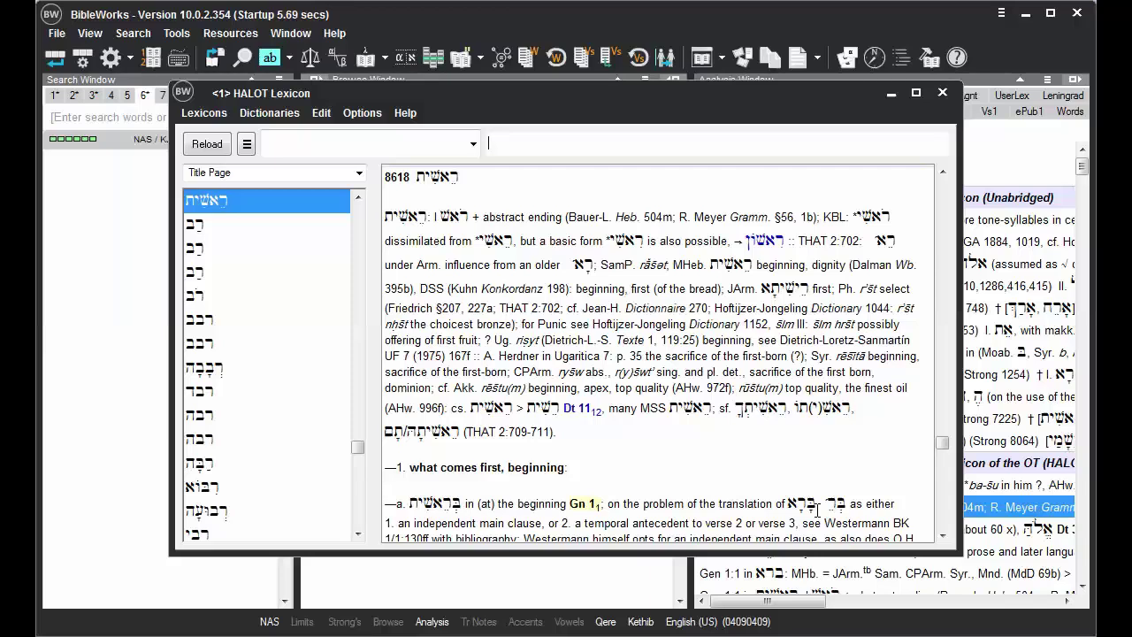
left_click(942, 92)
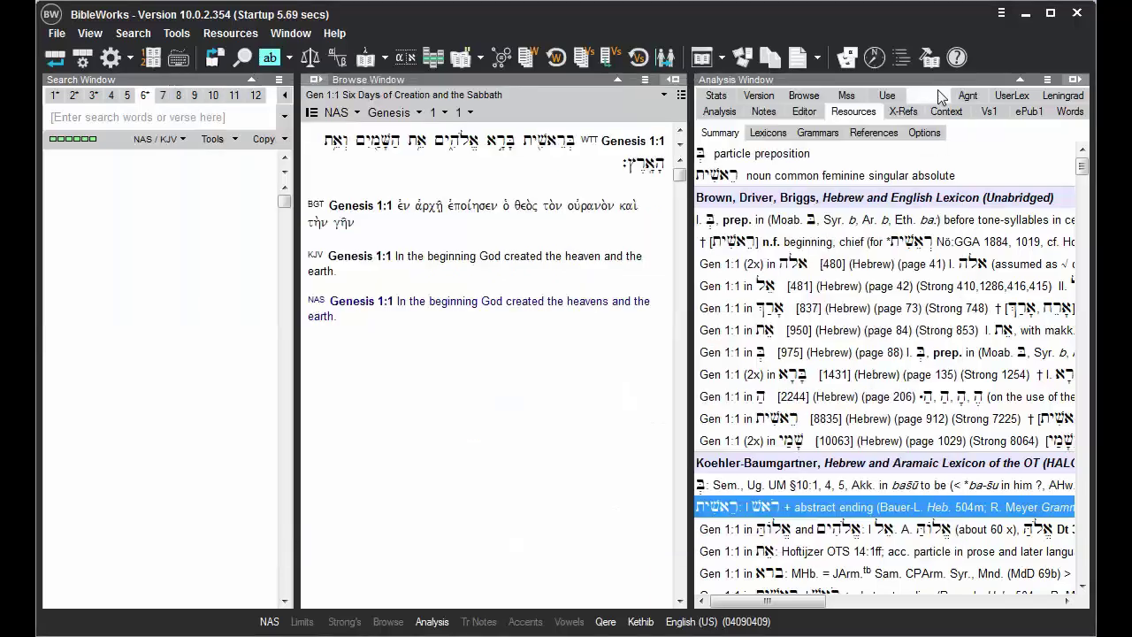
Step: Browse entries in the Analysis window's resource summary
left_click(816, 235)
left_click(741, 280)
left_click(769, 322)
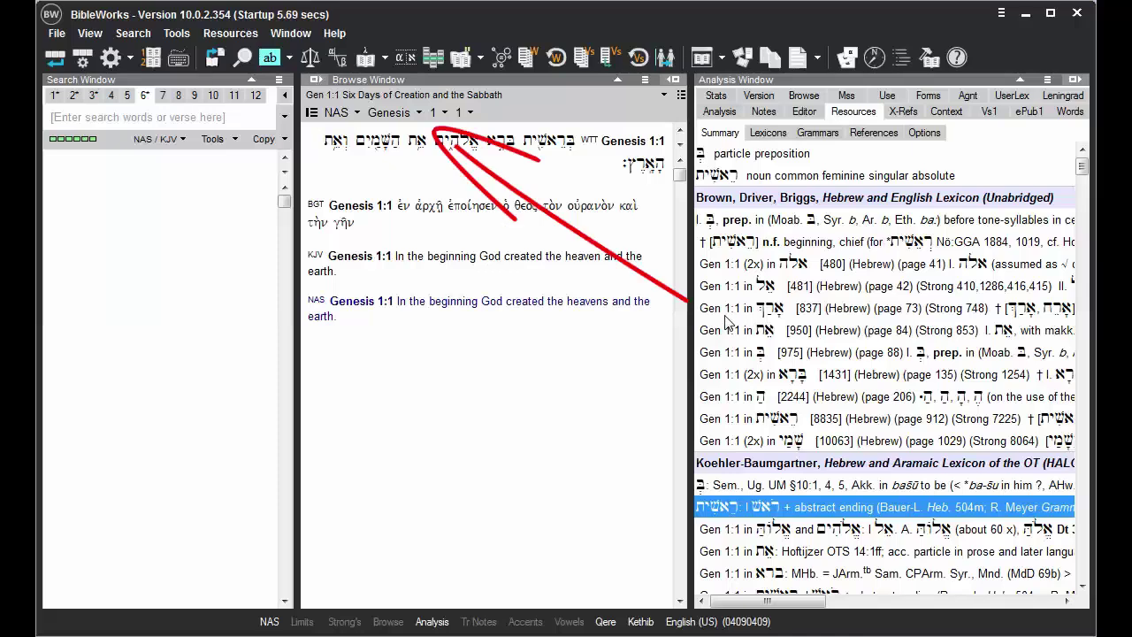
left_click(724, 316)
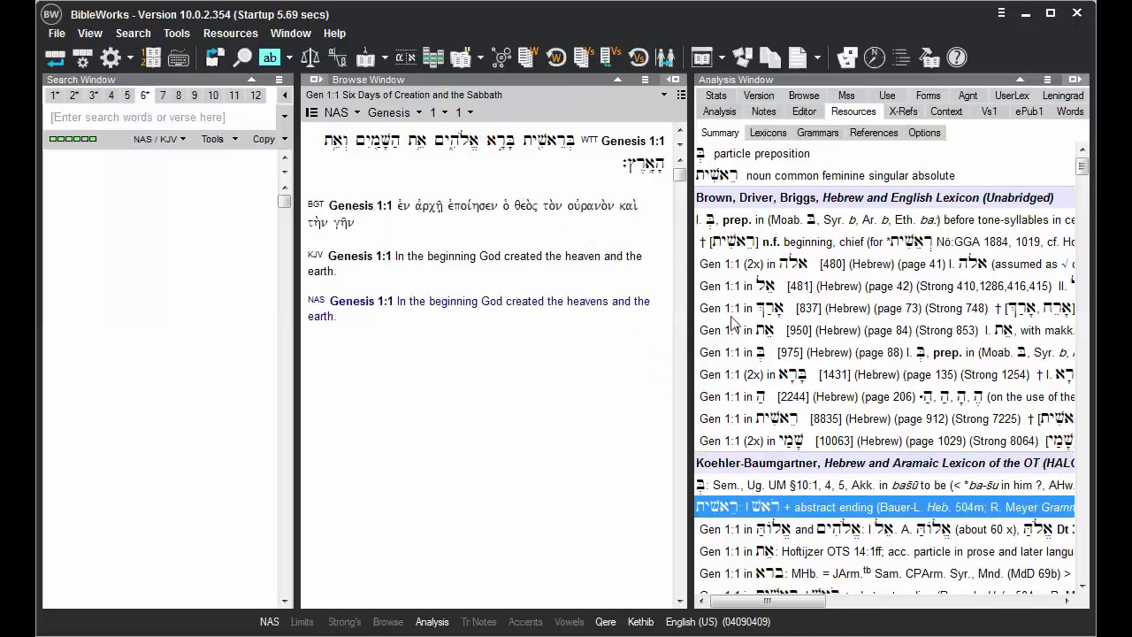
Step: Open a full BDB lexicon entry, close it, and show the summary for בָּרָא
double_click(782, 317)
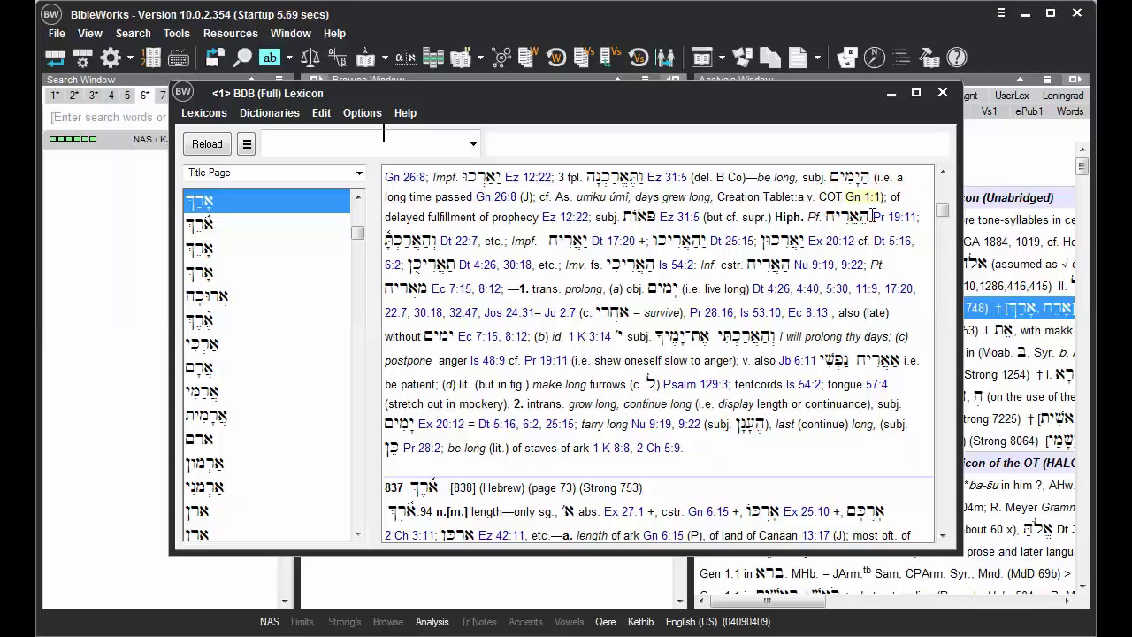
left_click(943, 93)
mouse_move(503, 146)
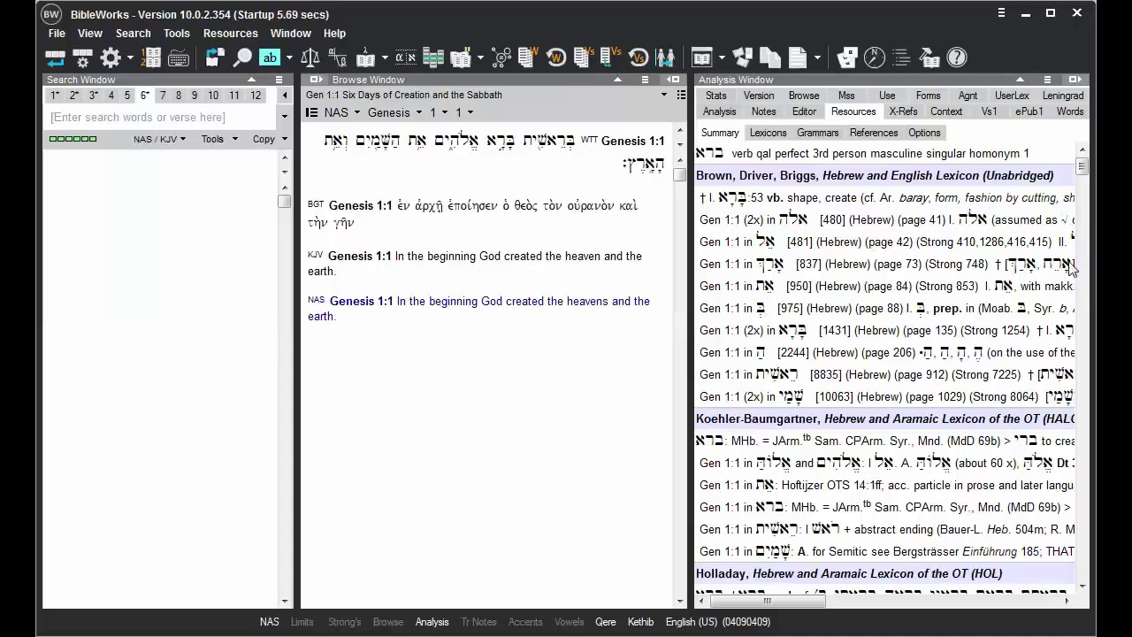
left_click(1085, 414)
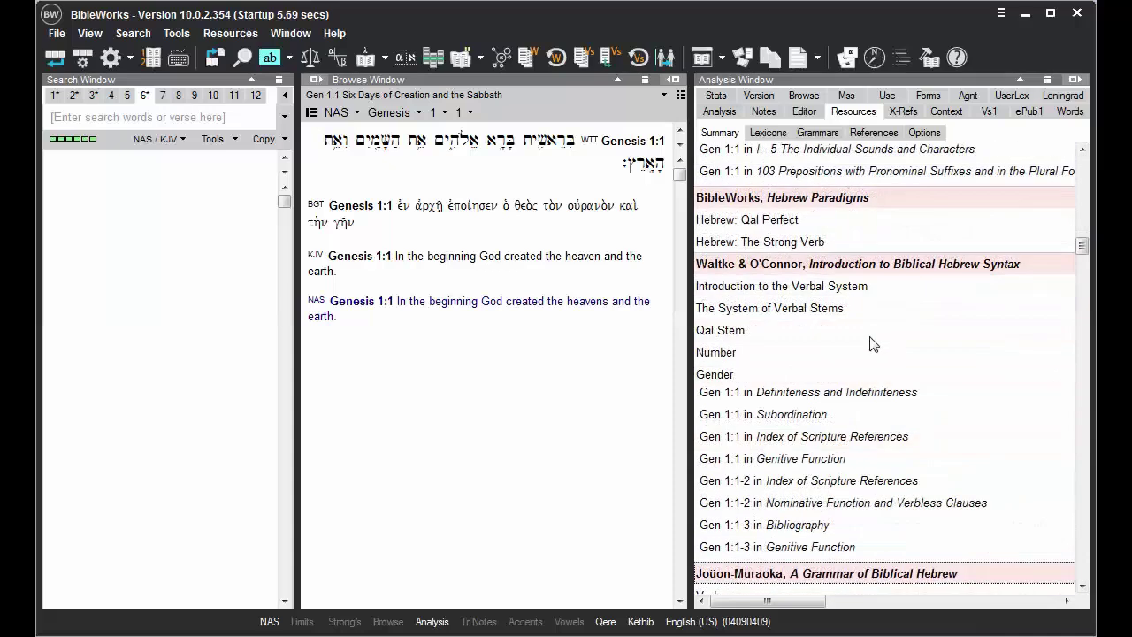
double_click(815, 309)
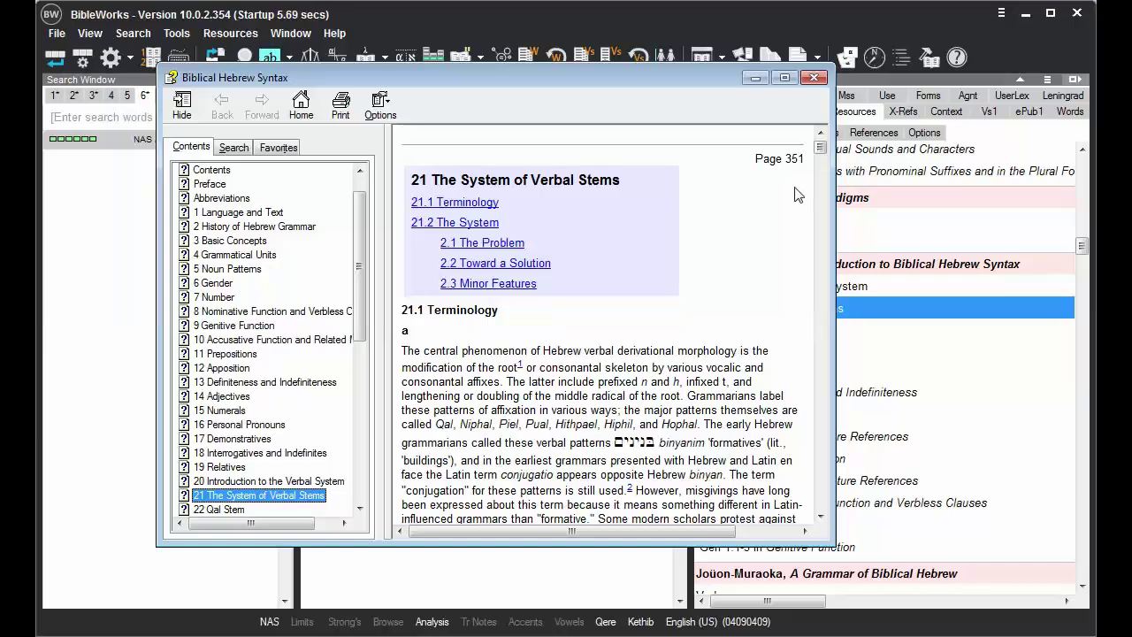
left_click(812, 78)
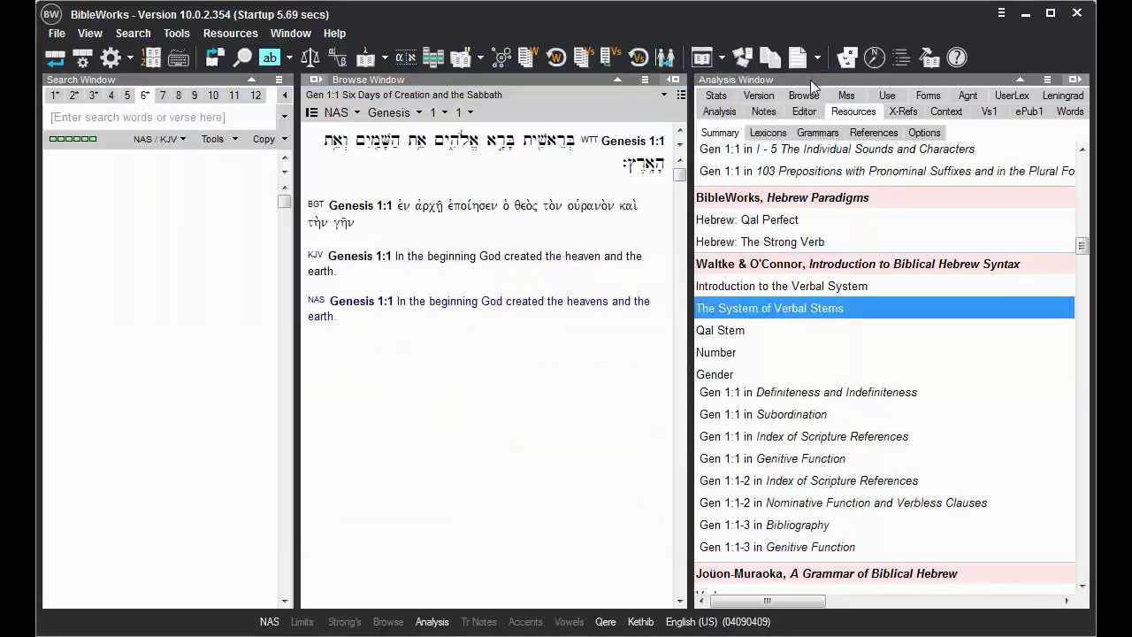
left_click(771, 403)
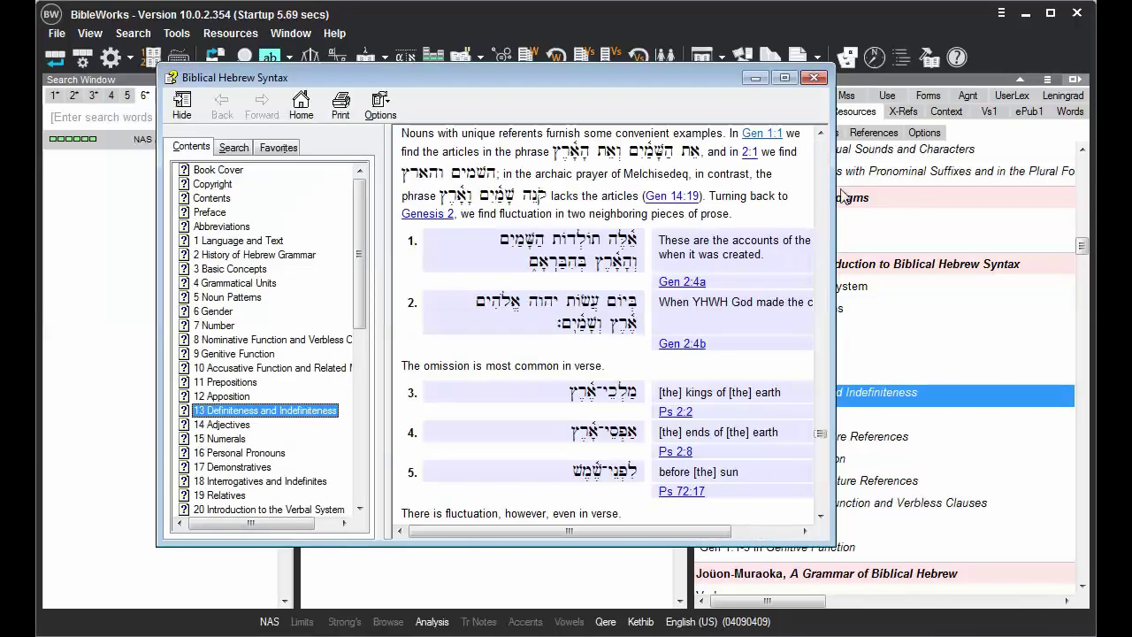
left_click(822, 135)
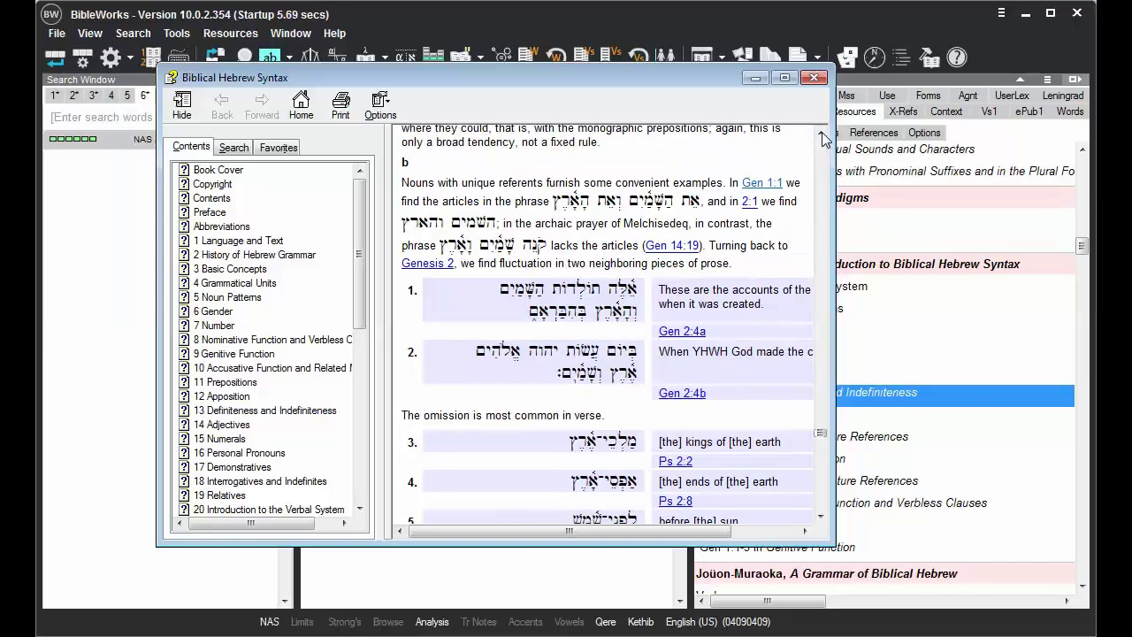
left_click(812, 78)
scroll(1087, 494, "down", 8)
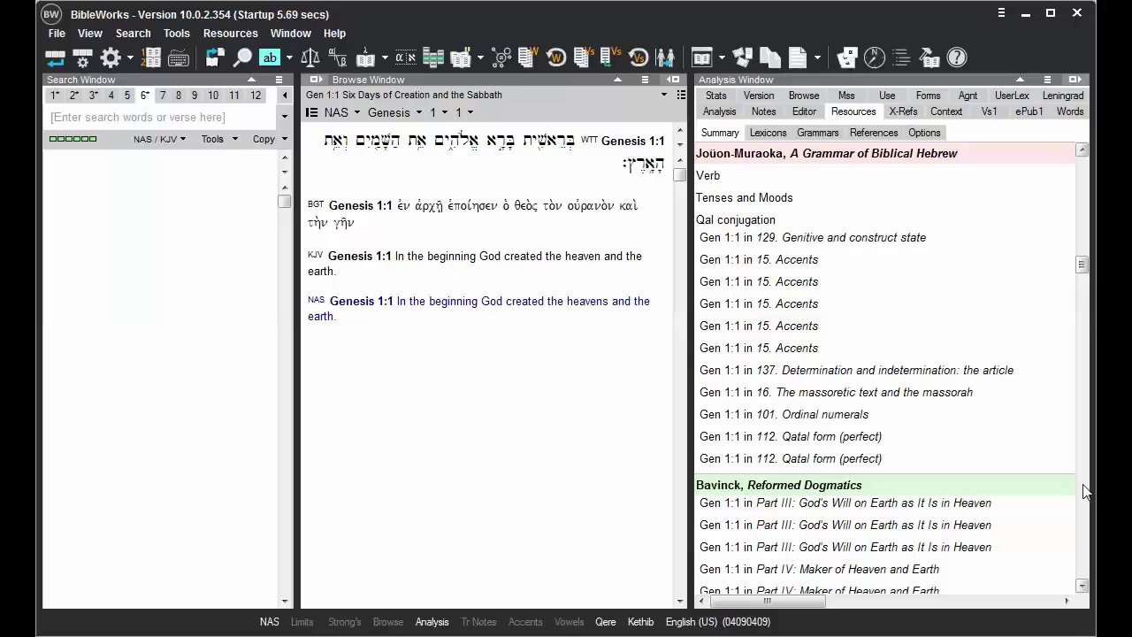
scroll(1086, 496, "down", 5)
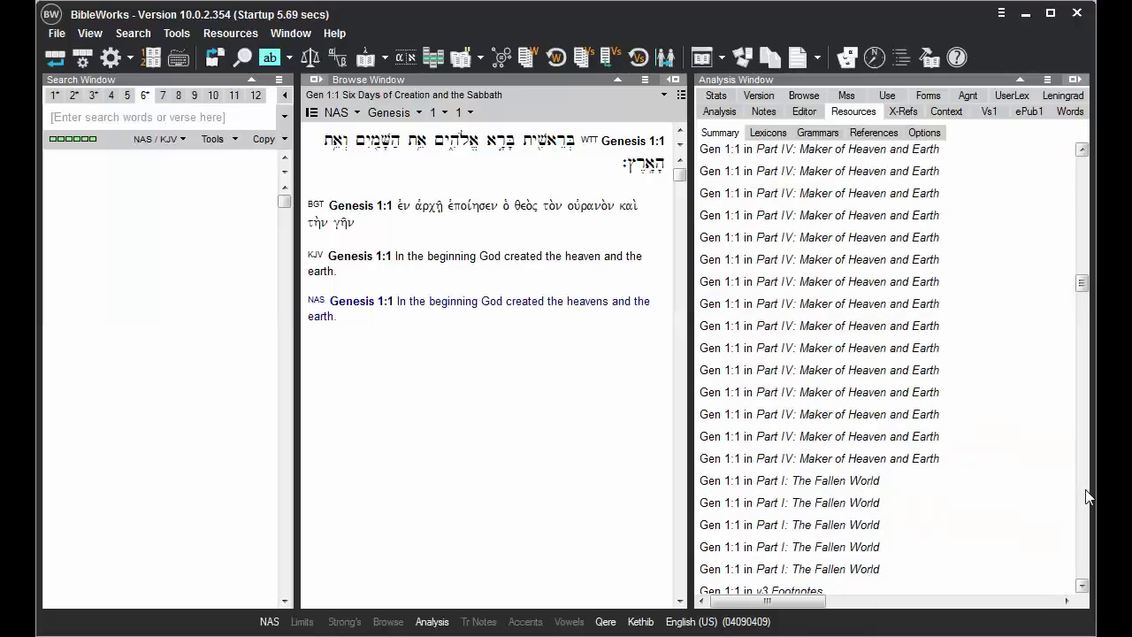
scroll(1087, 495, "down", 6)
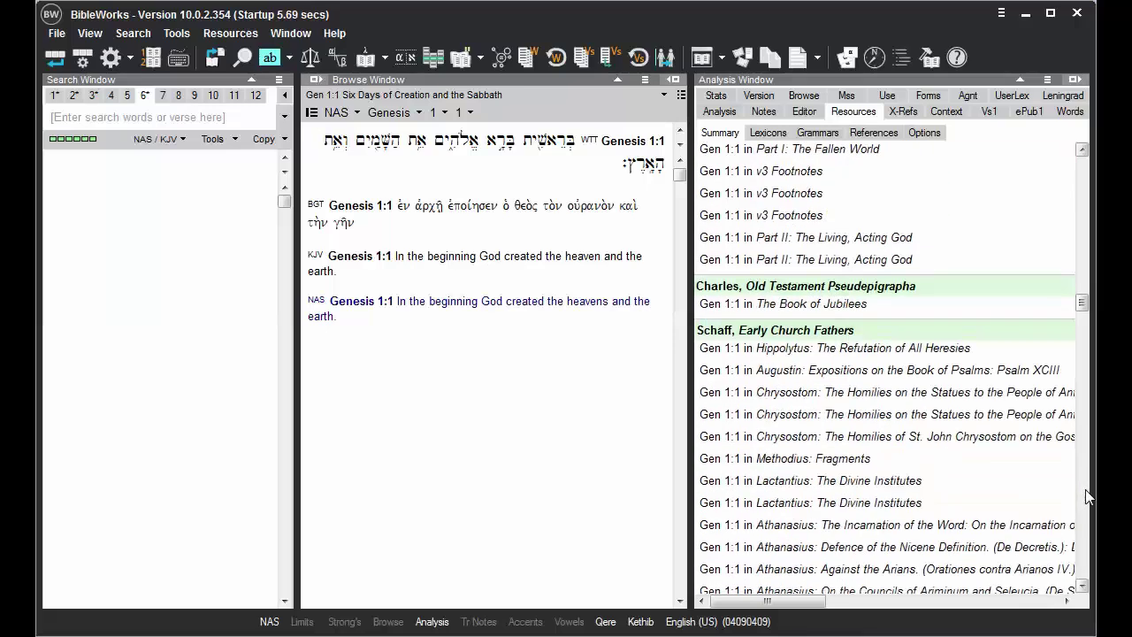
left_click(1083, 586)
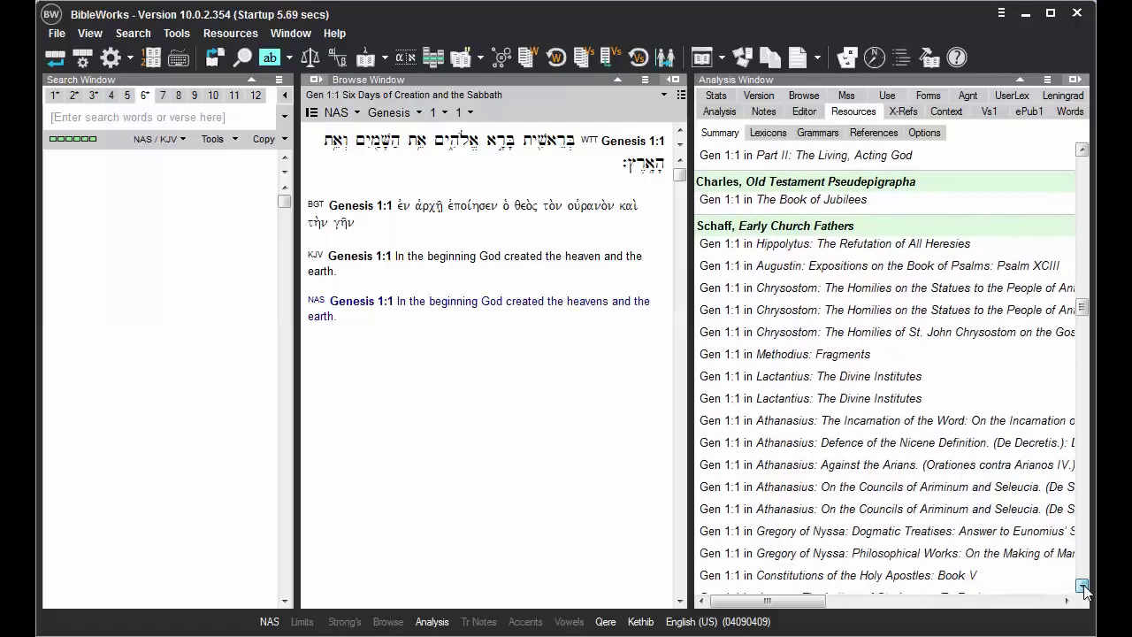
Step: Open Augustine's Expositions on Psalm XCIII in Schaff and go to its Gen. i. passage
left_click(1083, 586)
left_click(786, 215)
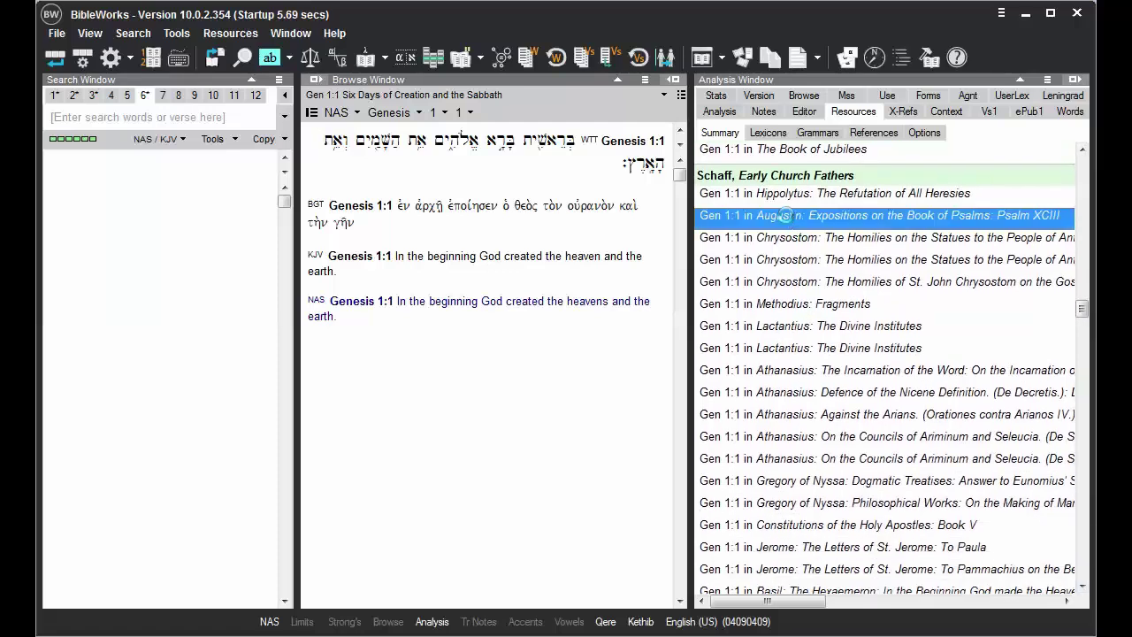
left_click_drag(360, 11, 523, 137)
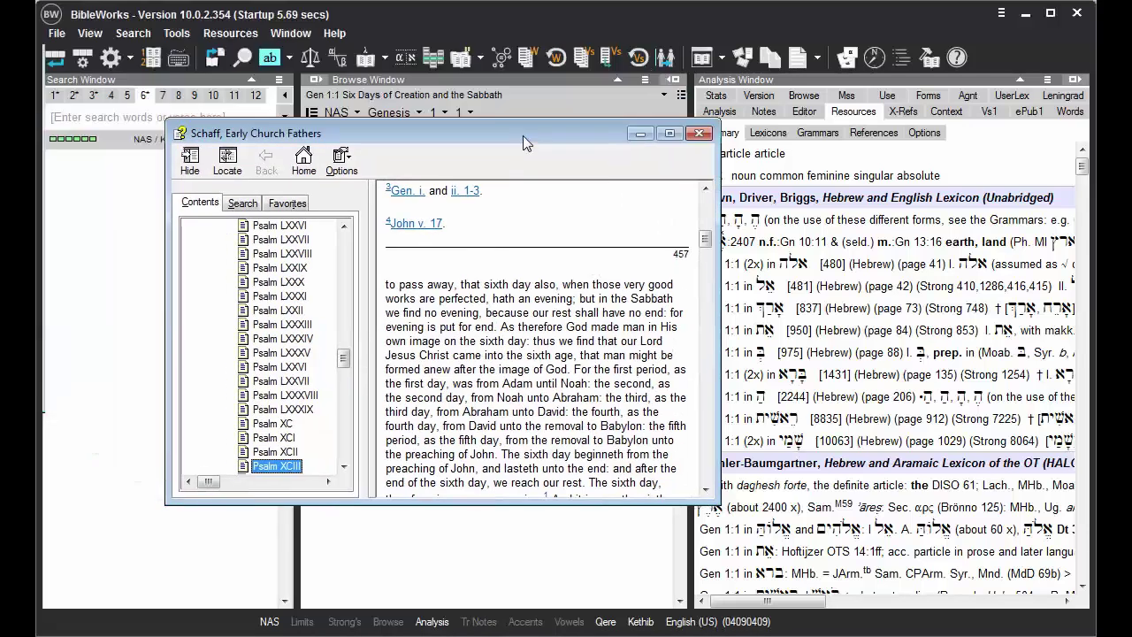
left_click(390, 192)
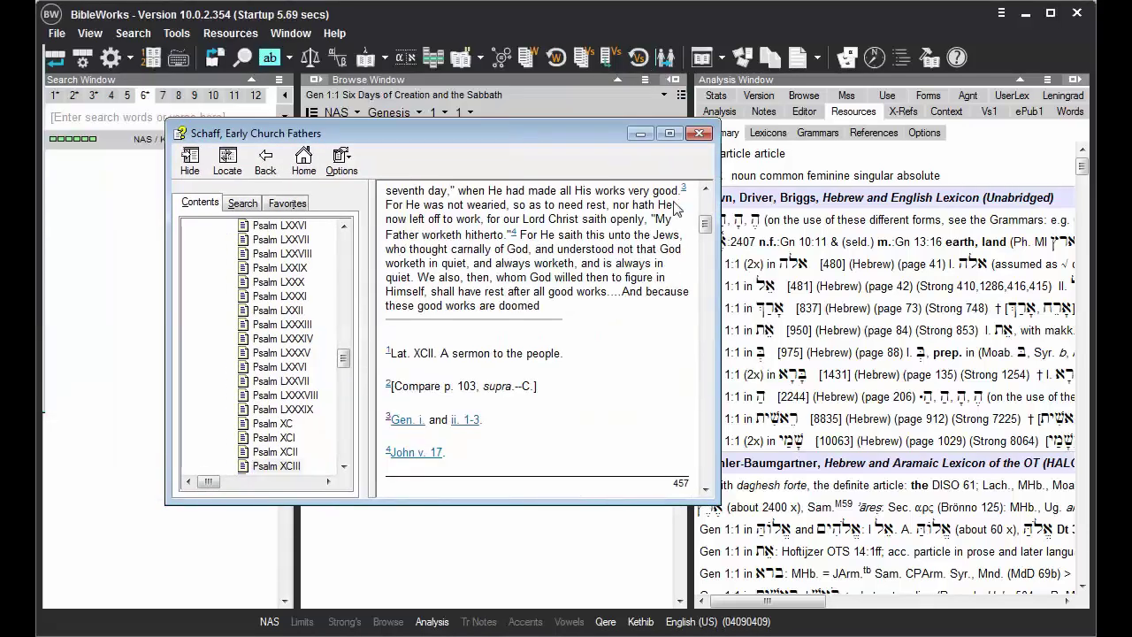
left_click(706, 189)
left_click(706, 190)
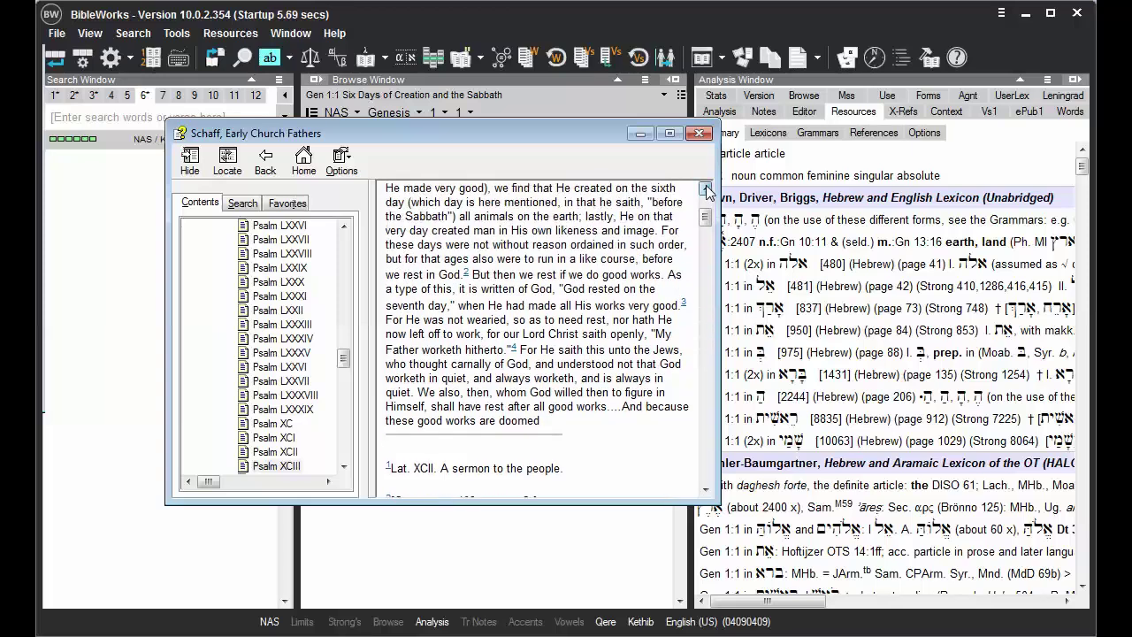
left_click(706, 190)
left_click(706, 189)
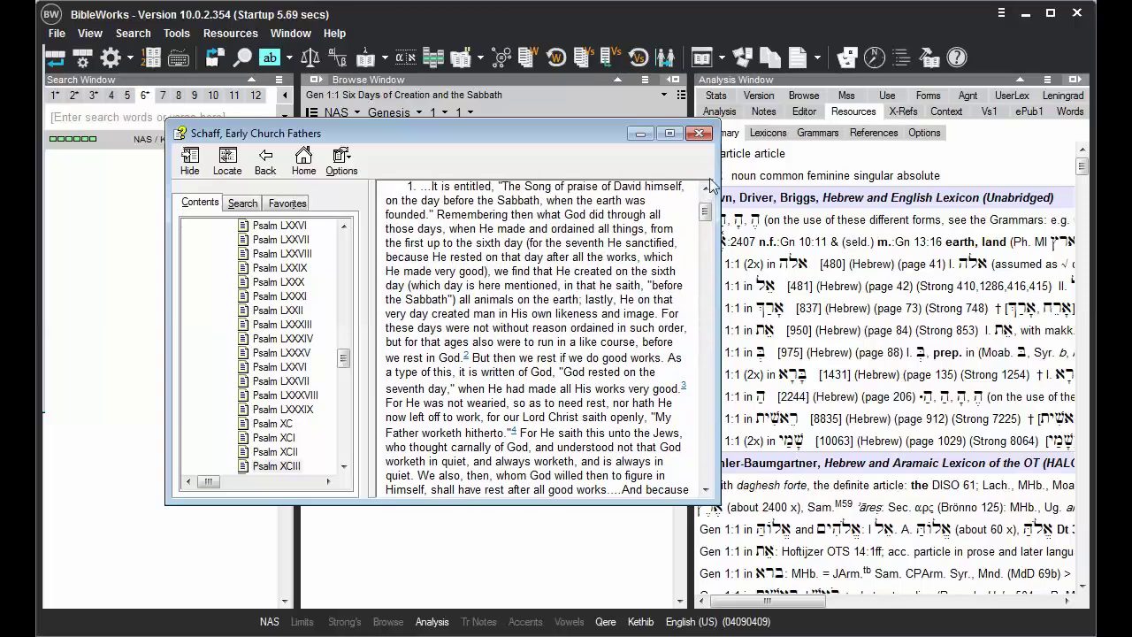
Step: Close the Schaff reader and limit the lexicons to only Holladay and Brown-Driver-Briggs
left_click(699, 134)
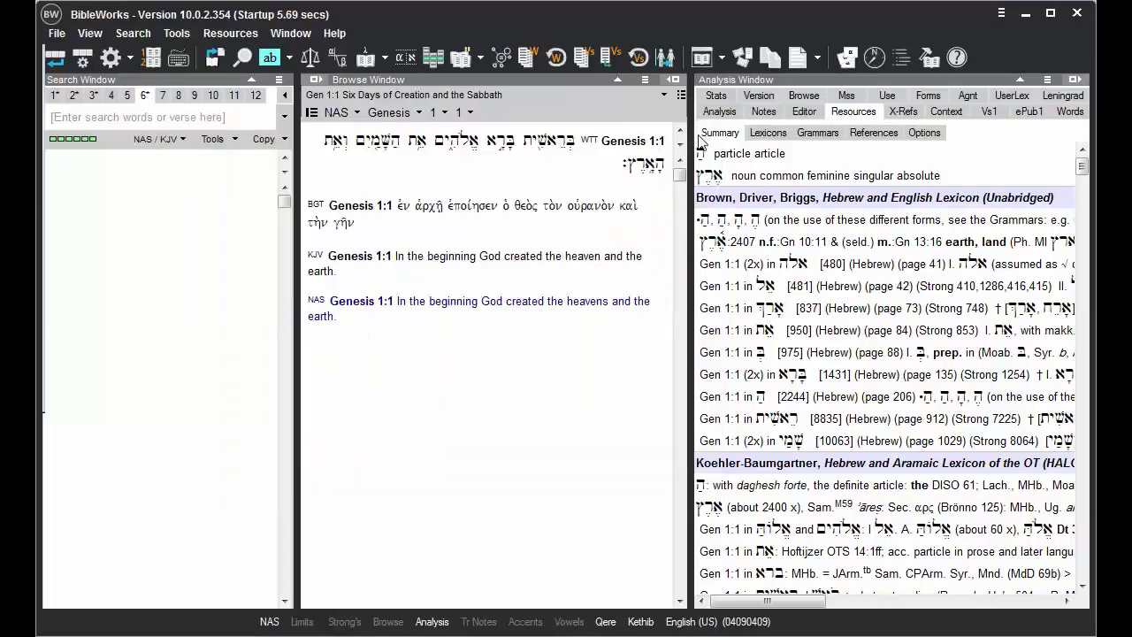
left_click(767, 133)
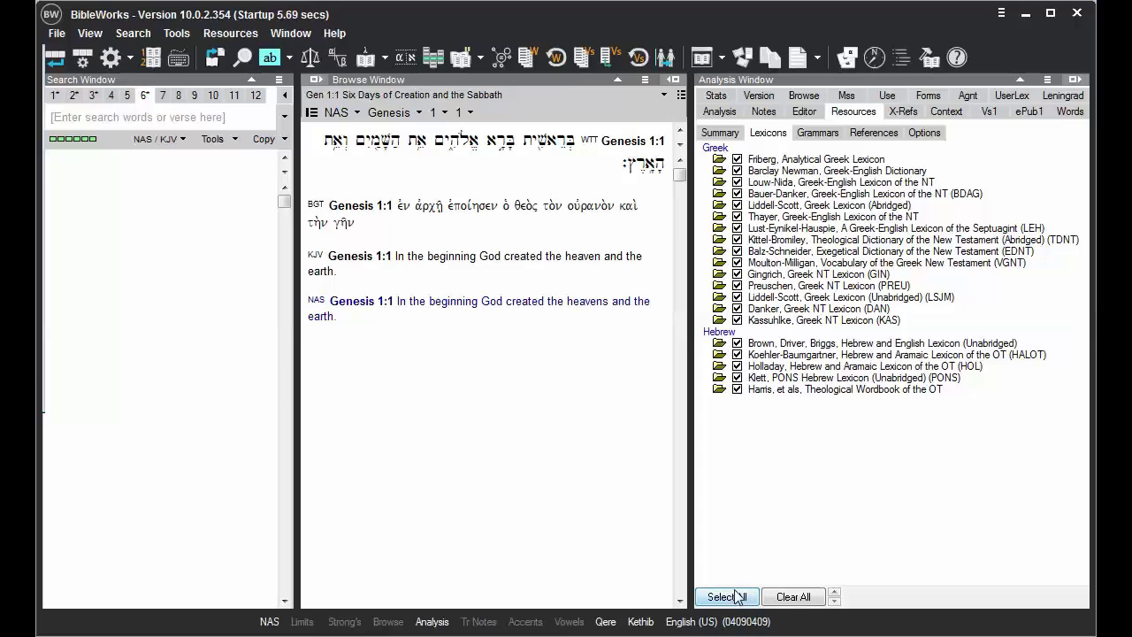
left_click(798, 597)
left_click(736, 367)
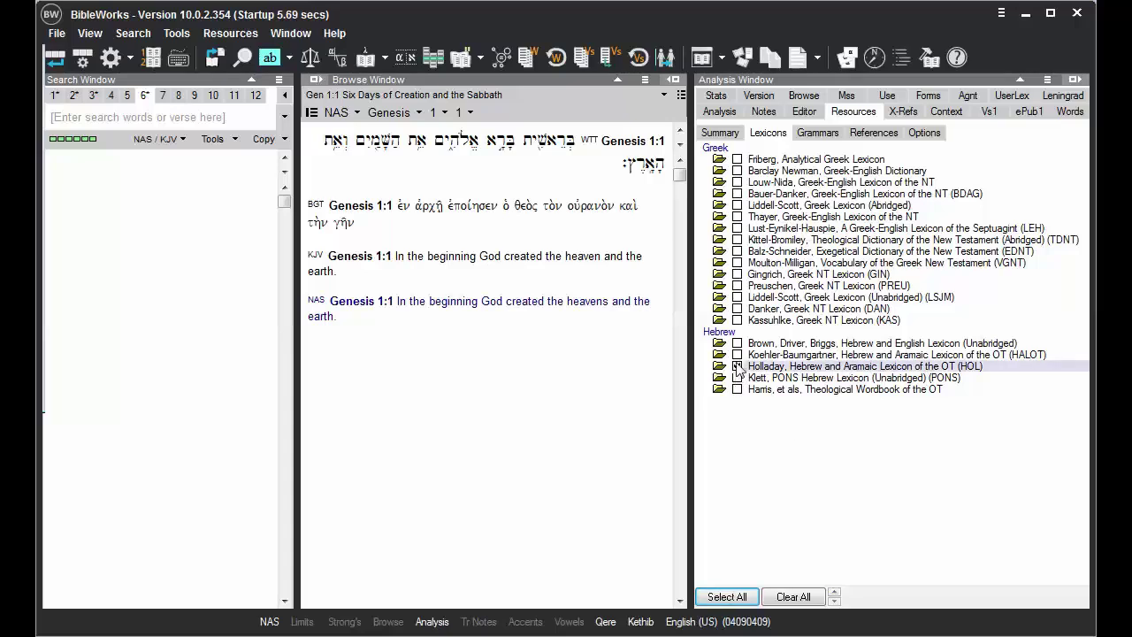
left_click(736, 345)
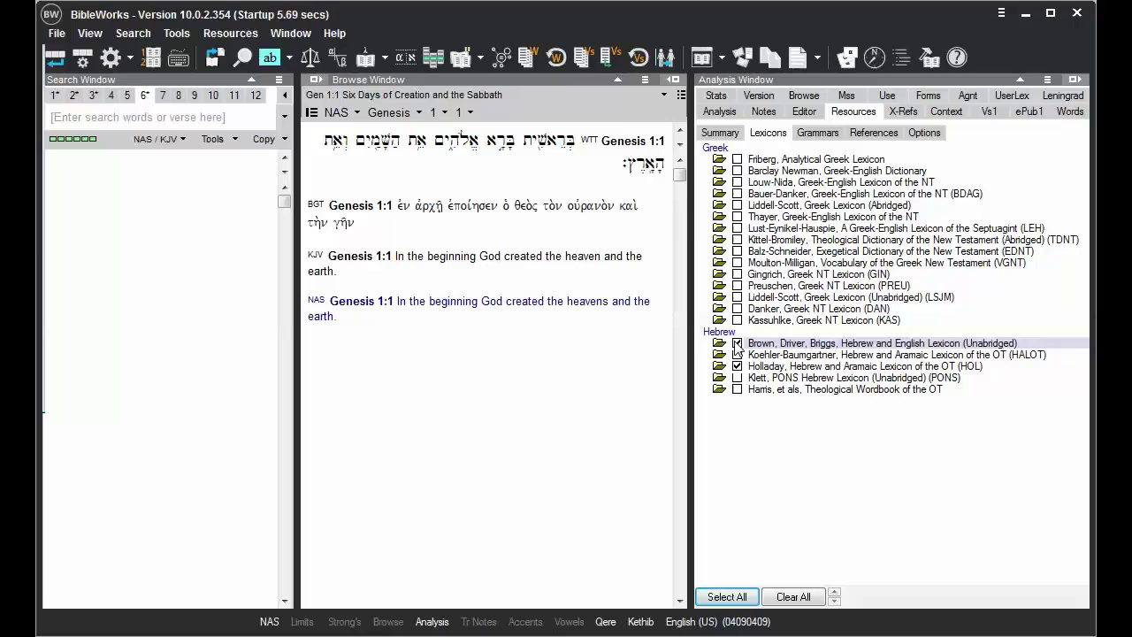
Step: Limit the grammars to Verbruggen, Gesenius and Waltke & O'Connor, then show the References list
left_click(819, 134)
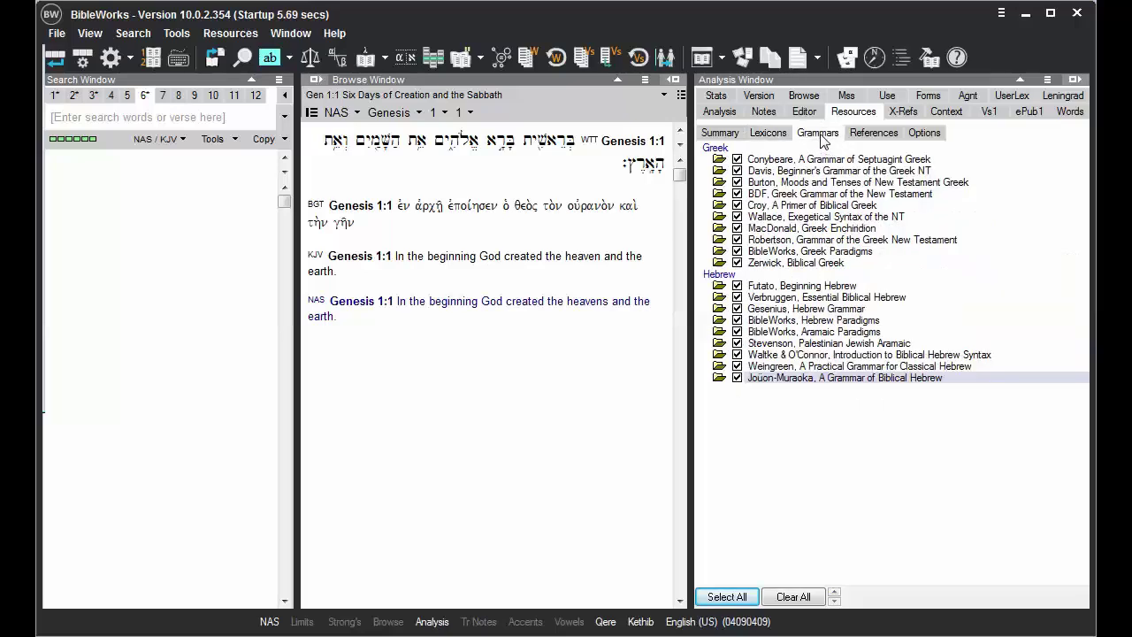
left_click(794, 598)
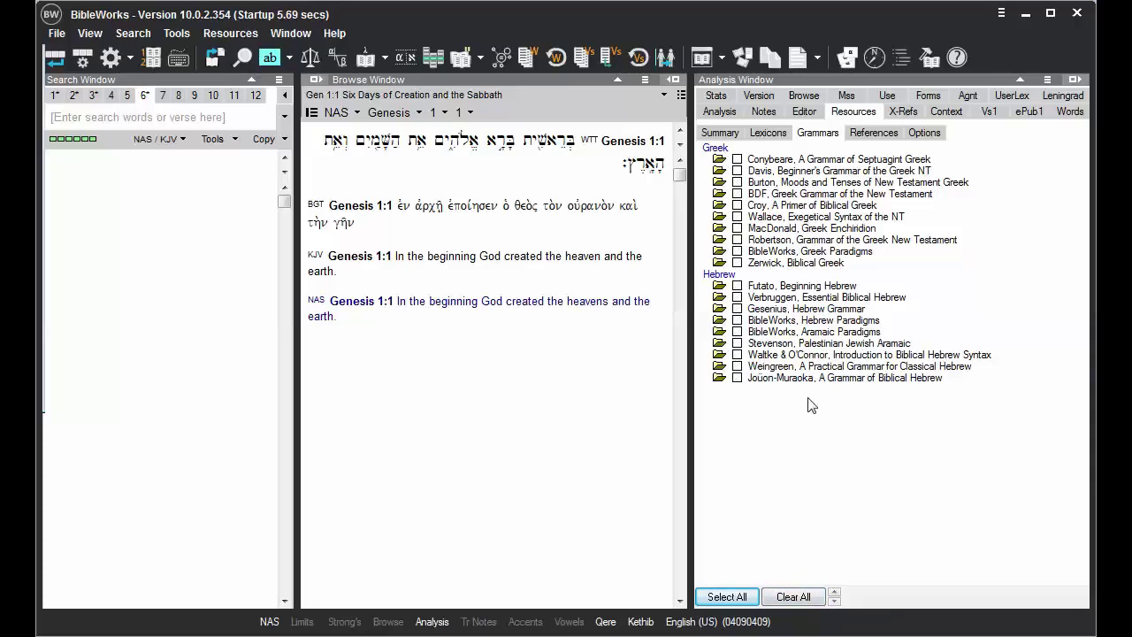
left_click(737, 299)
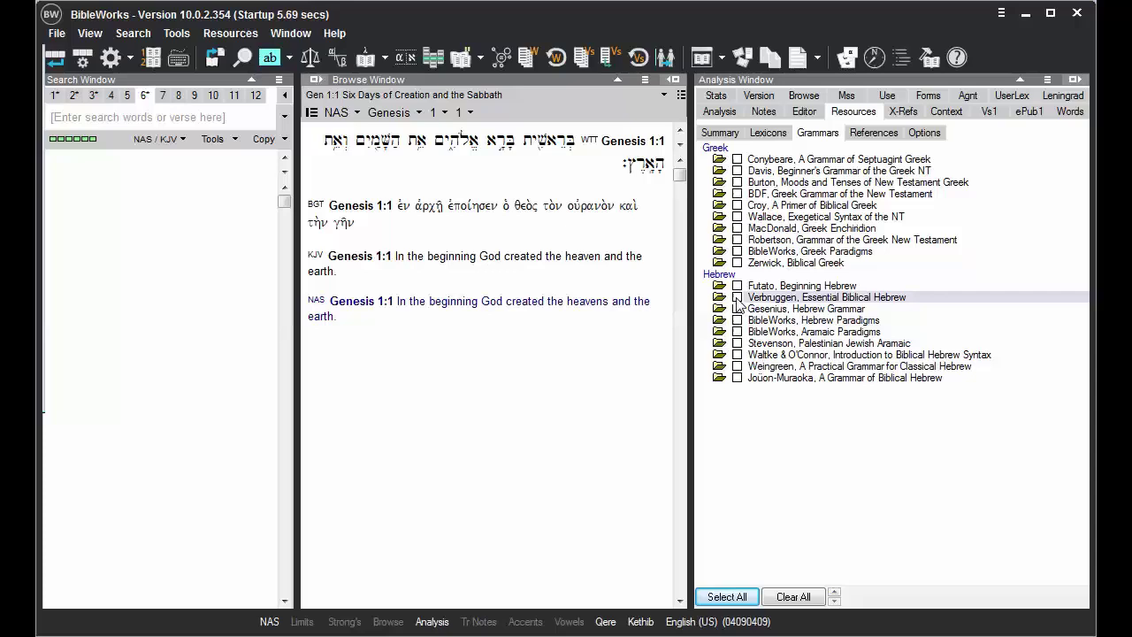
left_click(738, 309)
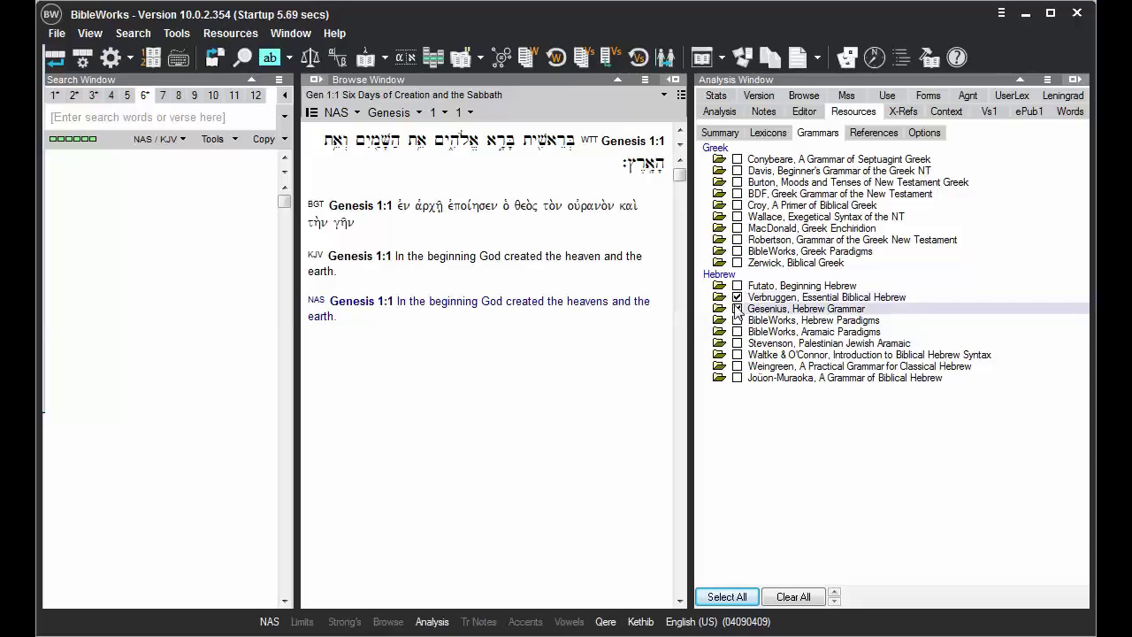
left_click(738, 354)
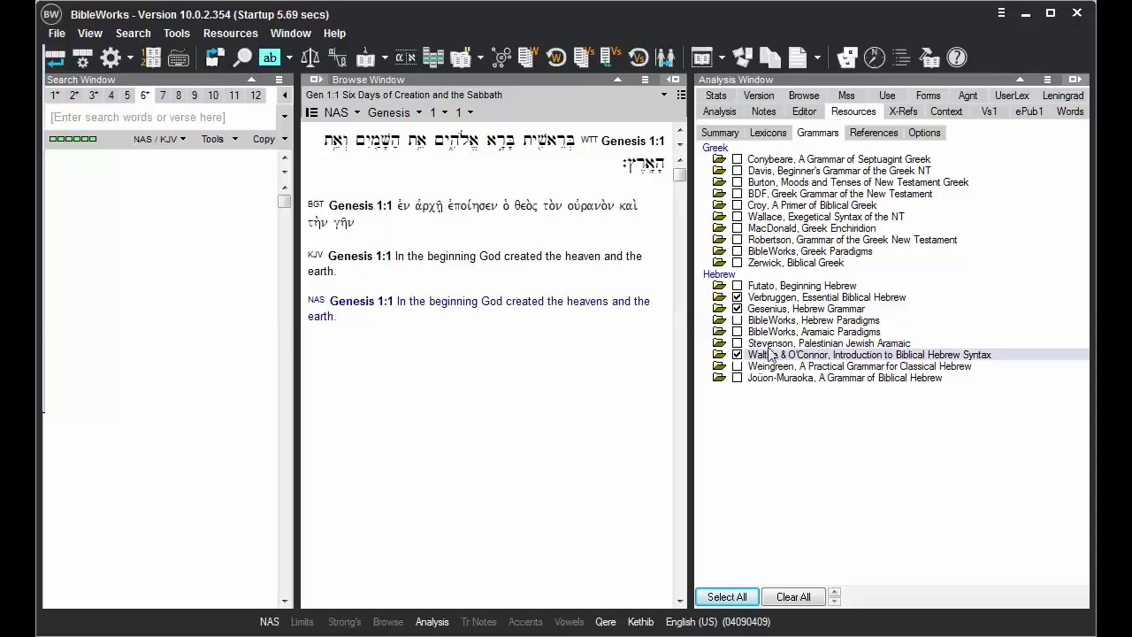
left_click(881, 138)
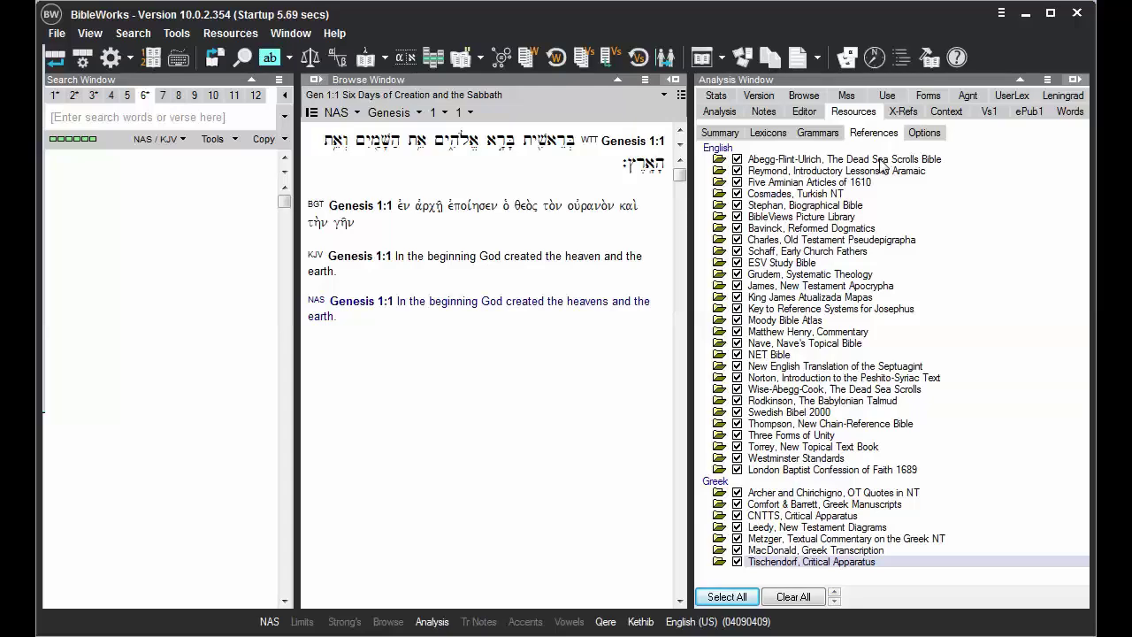
Step: Clear all reference works and review the Genesis 1:1 summary of BDB, Holladay, Gesenius and Waltke entries
left_click(810, 598)
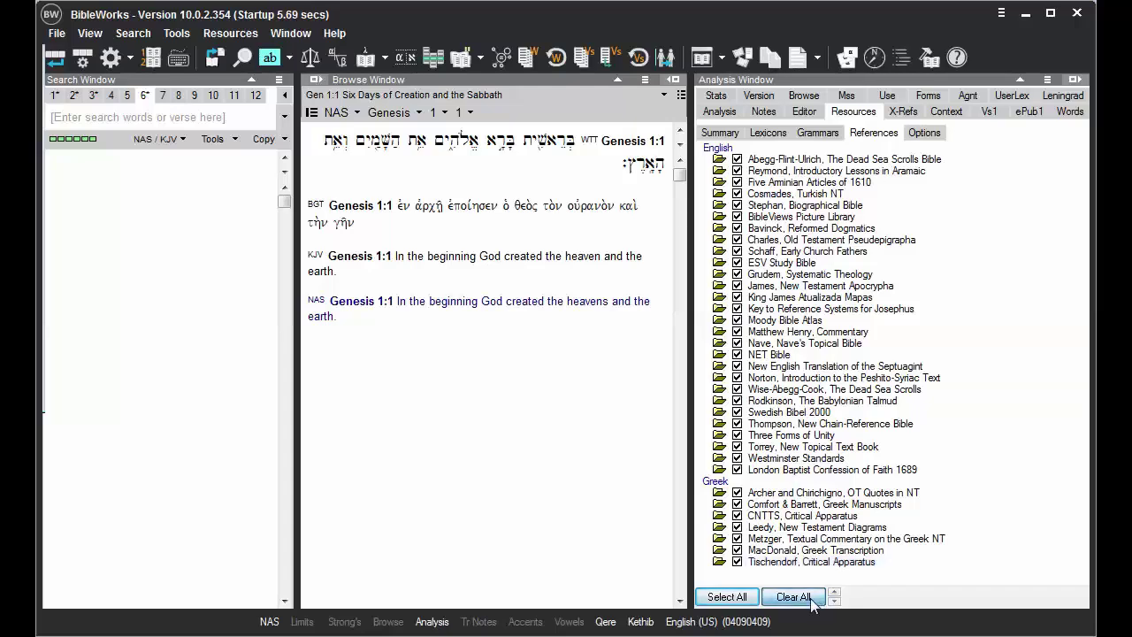
left_click(719, 135)
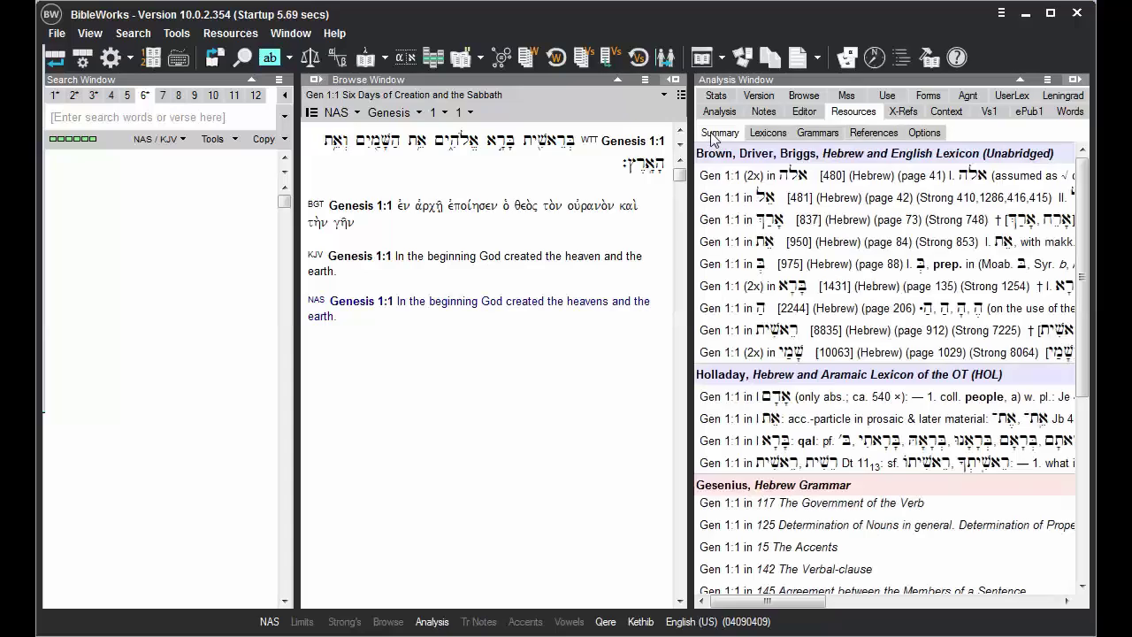
mouse_move(545, 149)
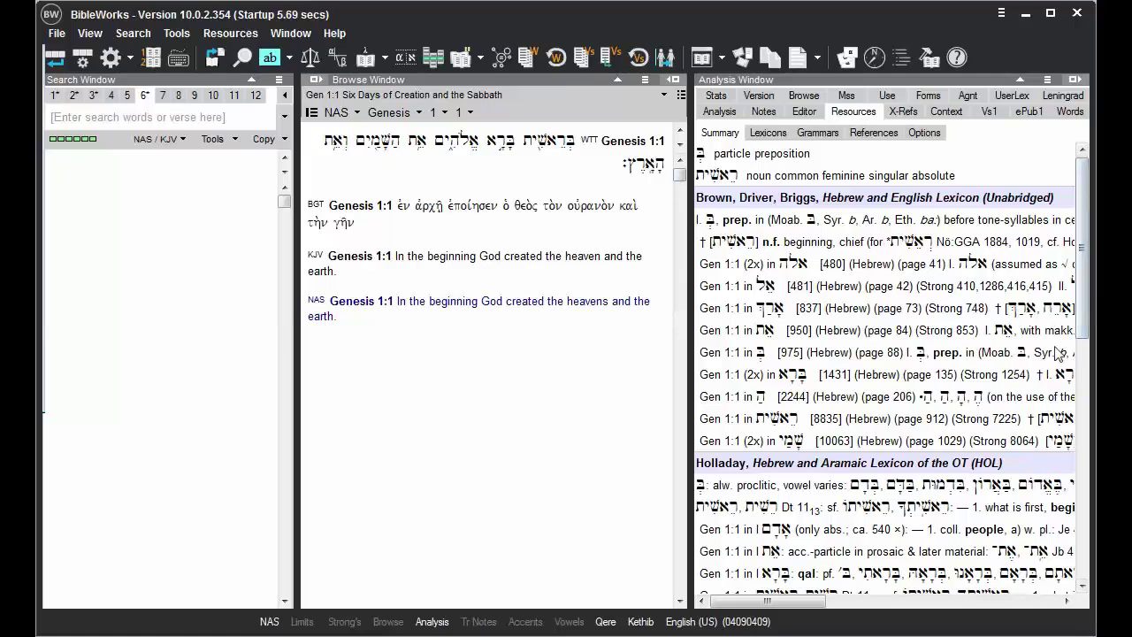
scroll(1081, 551, "down", 6)
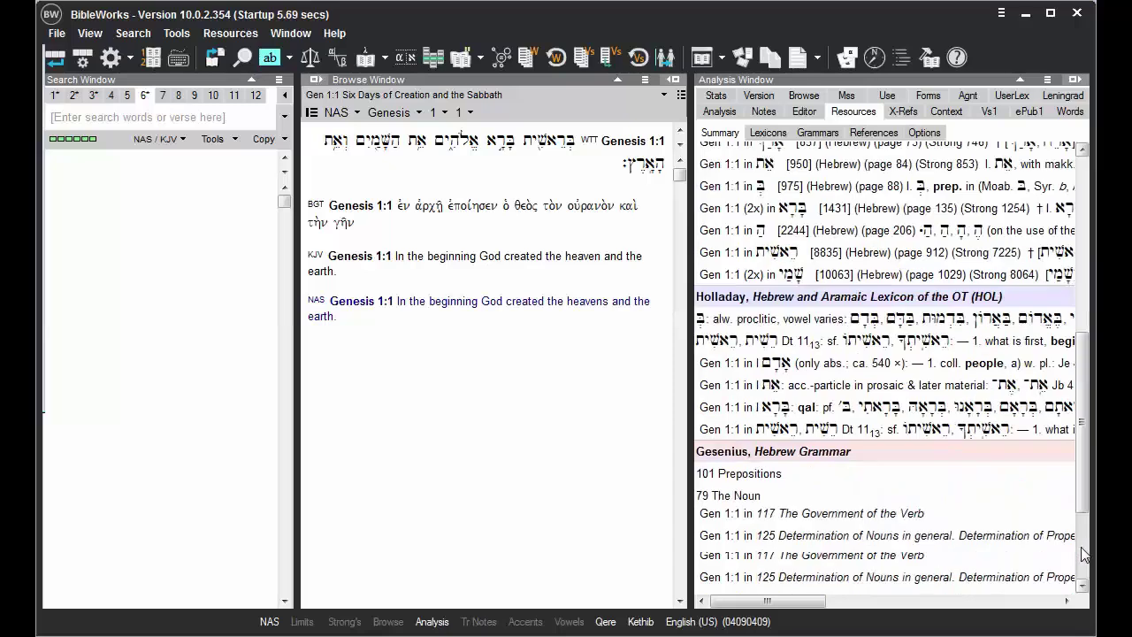
scroll(1087, 559, "down", 3)
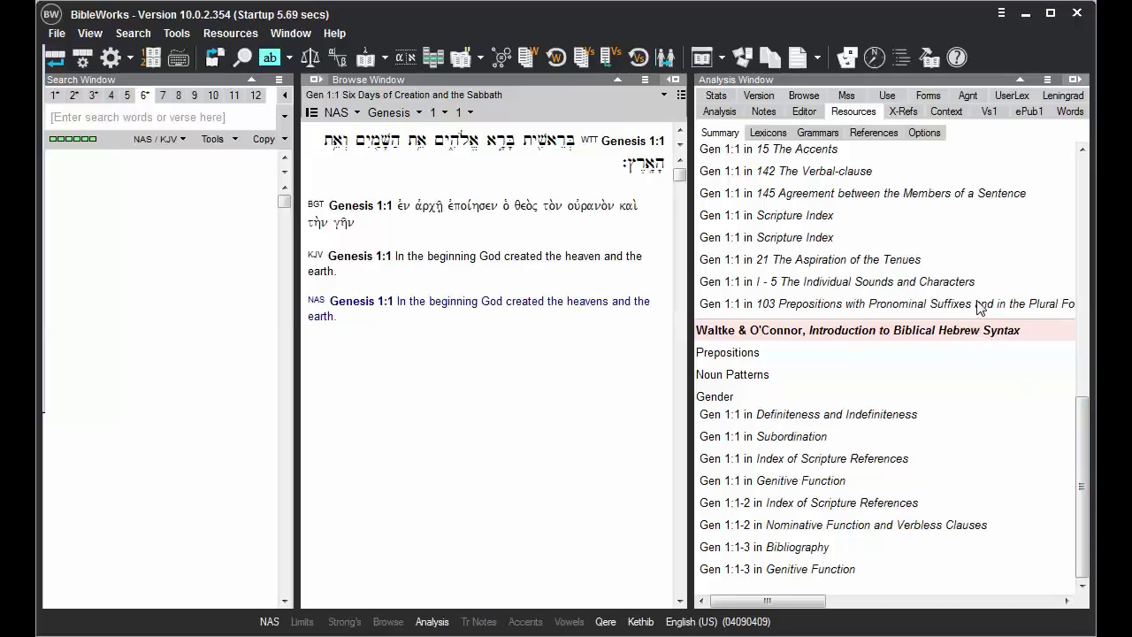
scroll(982, 307, "up", 5)
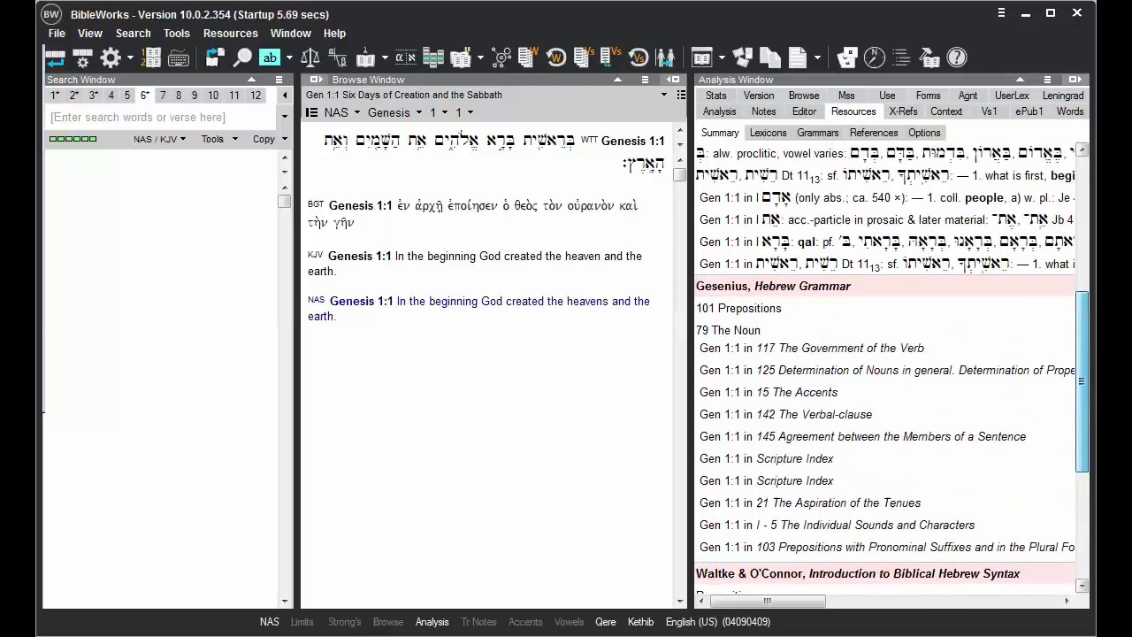
scroll(810, 173, "up", 2)
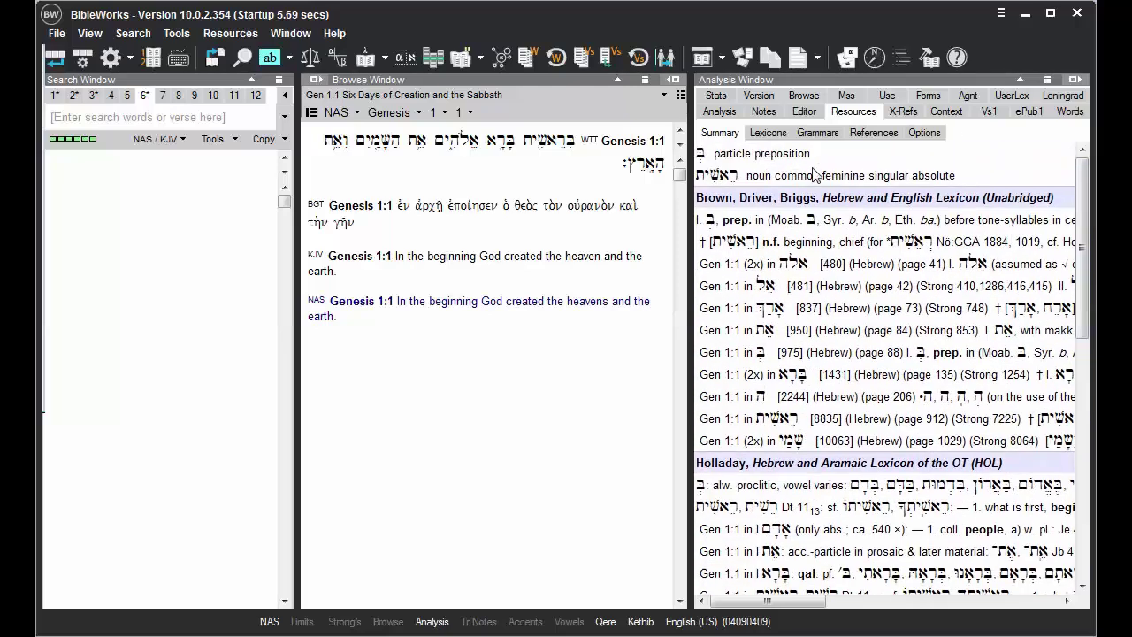
Step: Move Holladay to the top of the Hebrew lexicons, ahead of BDB
left_click(768, 133)
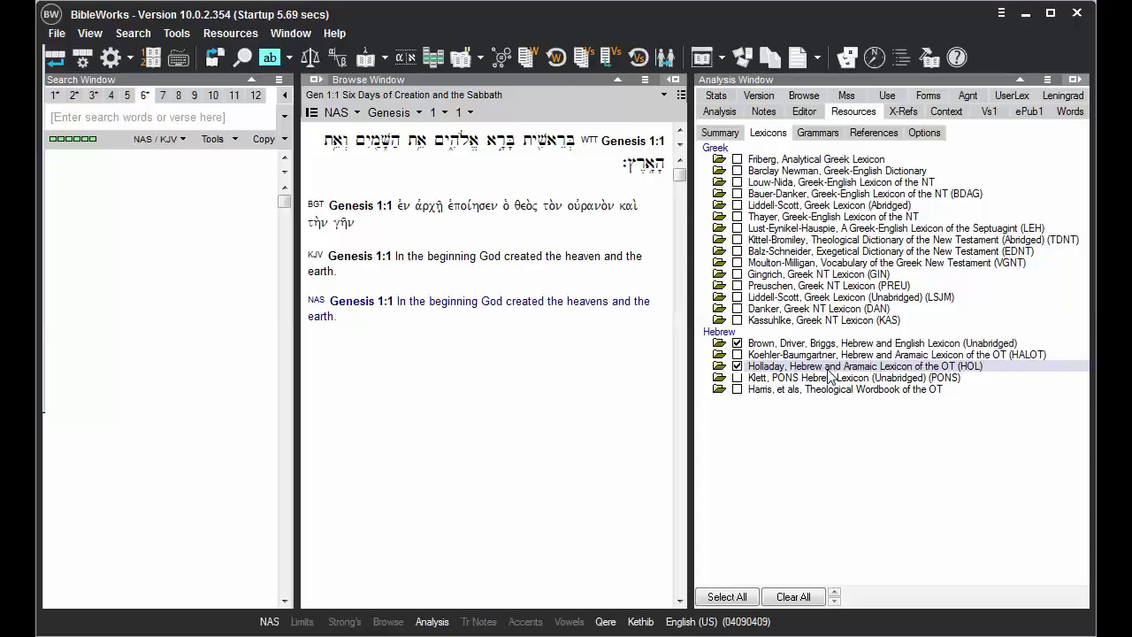
left_click(834, 595)
left_click(834, 591)
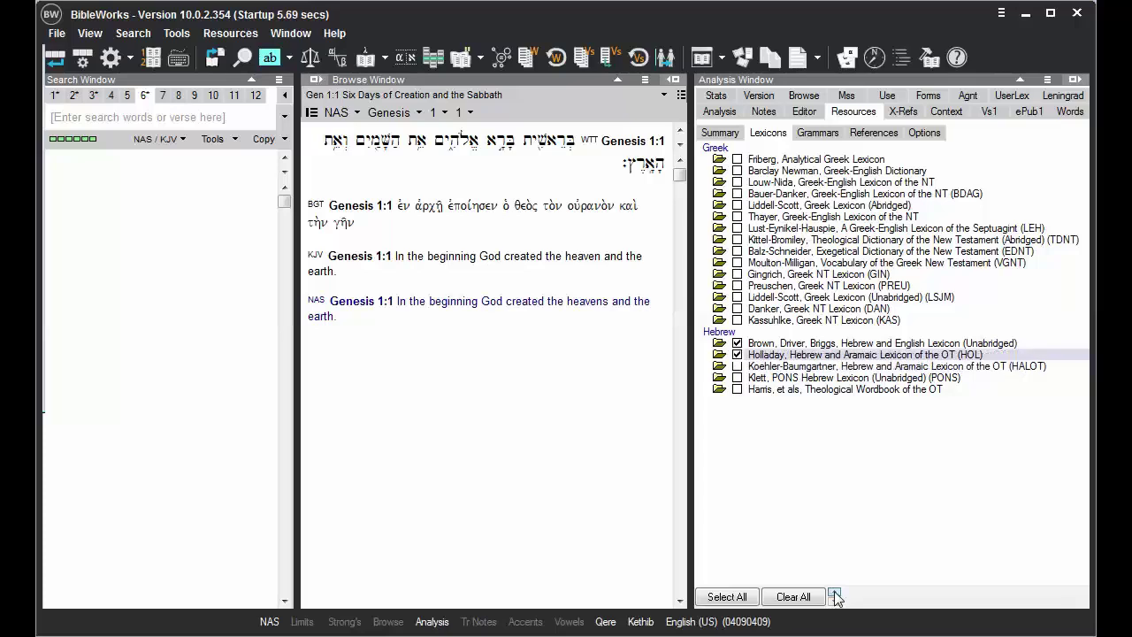
left_click(834, 592)
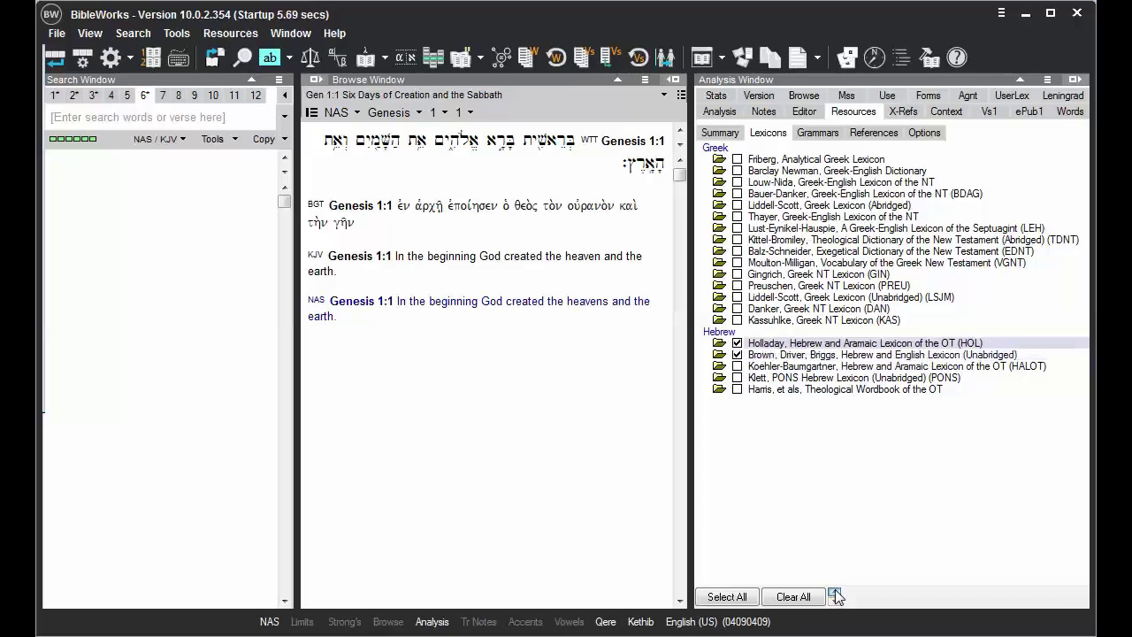
Step: Move Waltke & O'Connor above Futato to the top of the Hebrew grammars
left_click(809, 138)
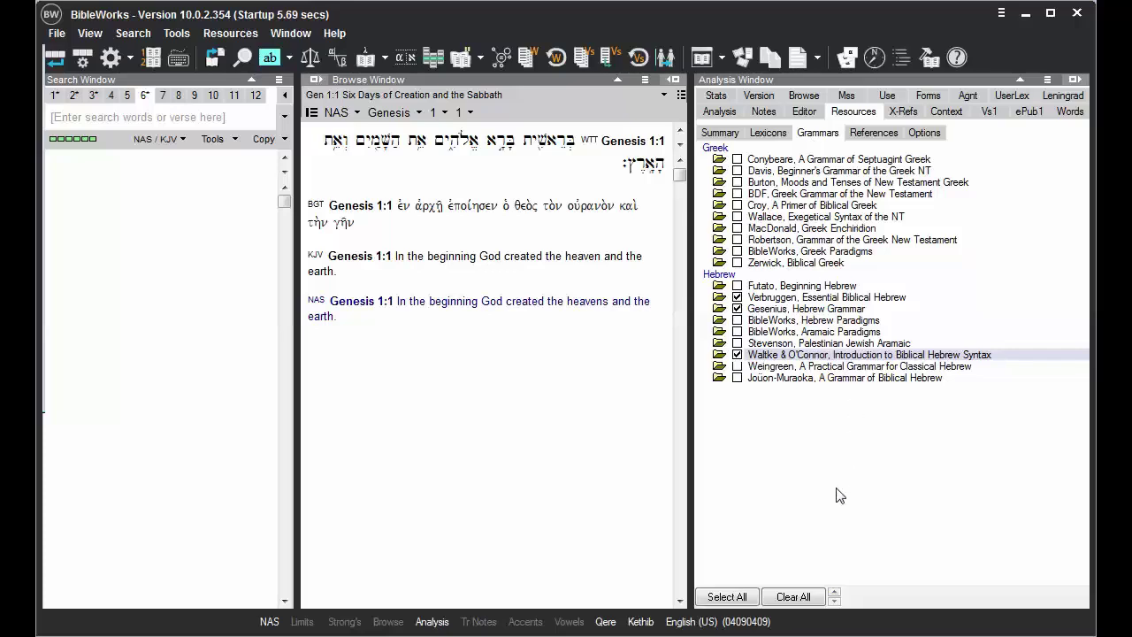
left_click(834, 596)
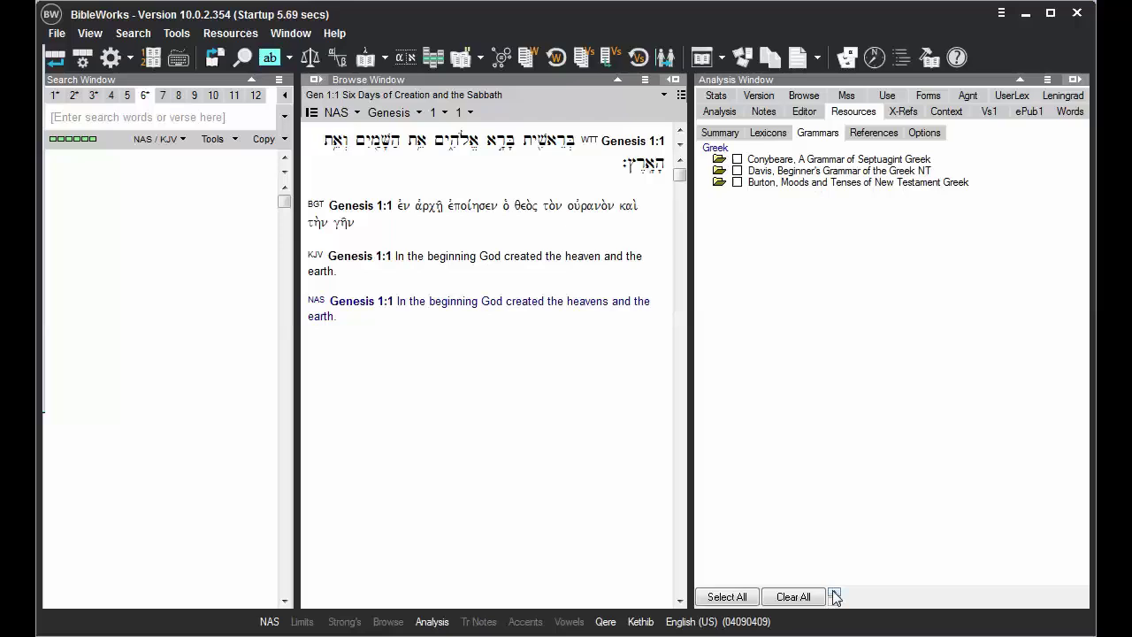
left_click(834, 595)
left_click(835, 594)
left_click(834, 595)
left_click(835, 594)
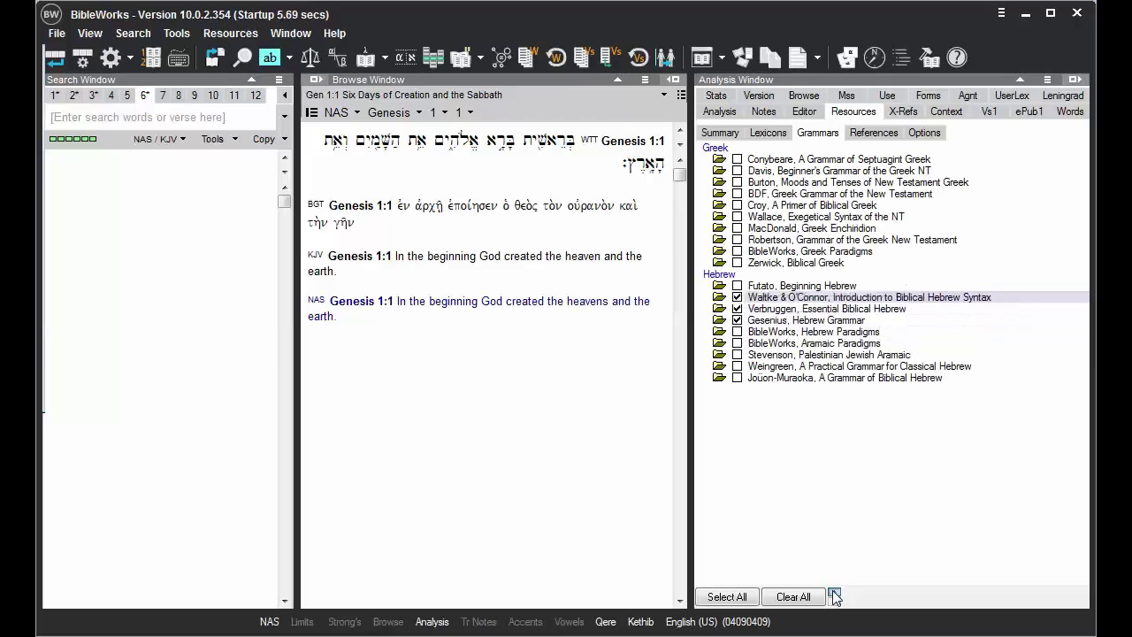
left_click(834, 594)
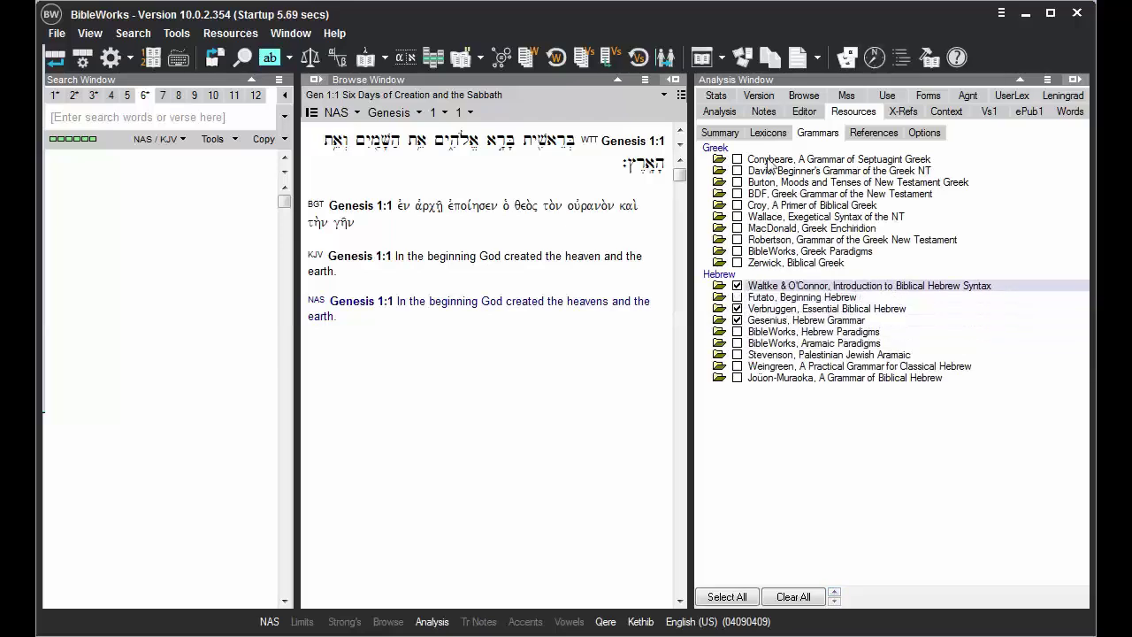
Step: Check that the Genesis 1:1 summary now leads with Holladay, then show the Lexicons list
left_click(733, 138)
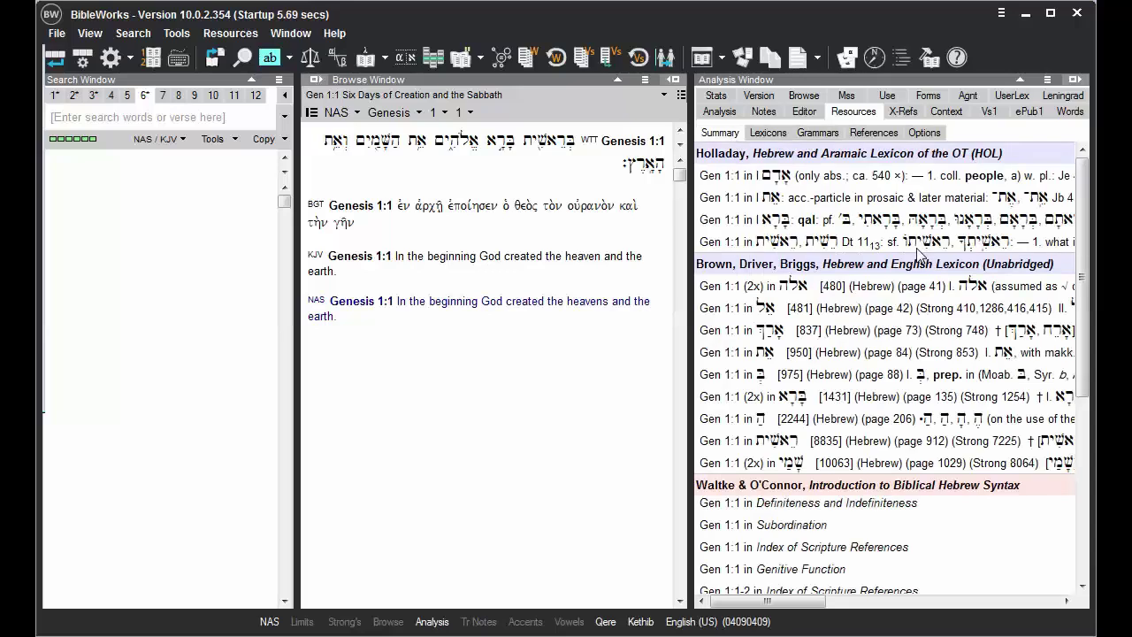
mouse_move(506, 152)
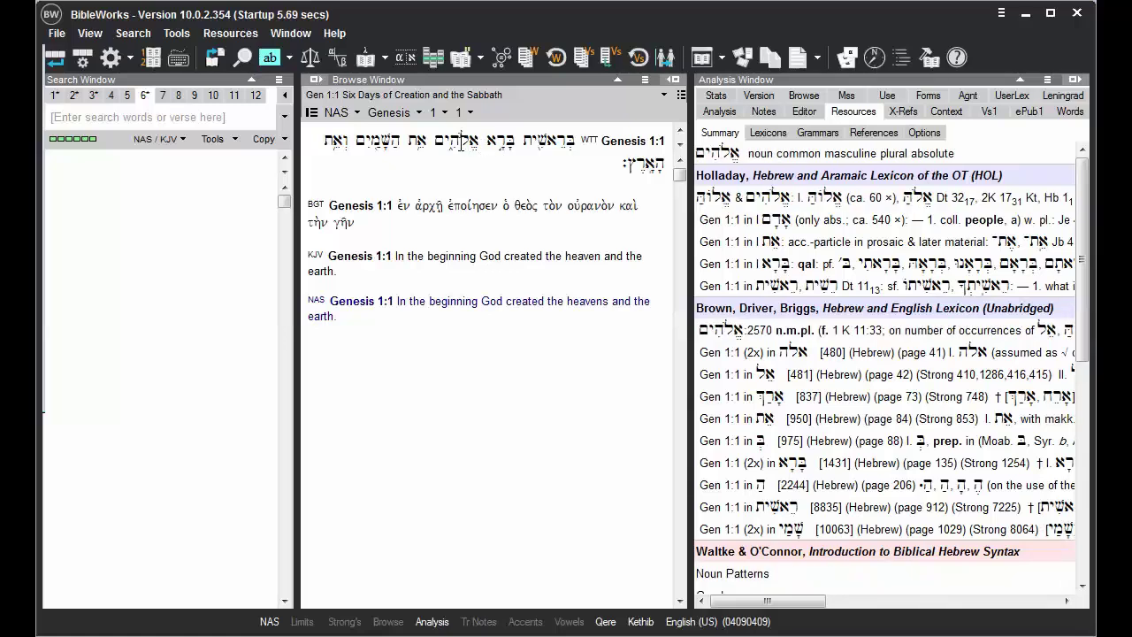
mouse_move(367, 139)
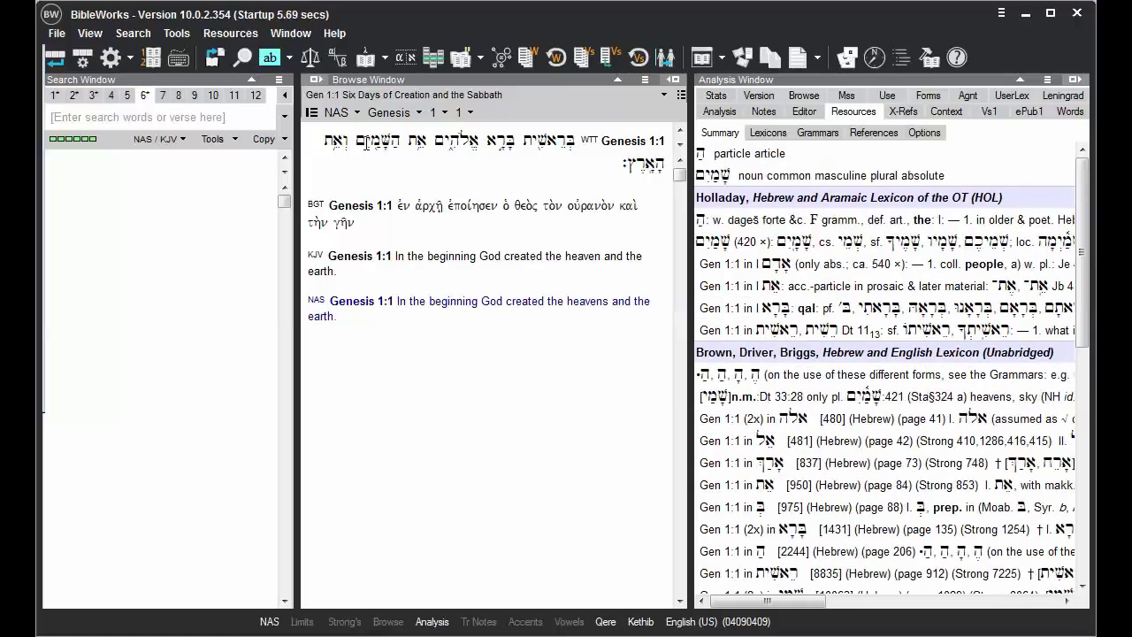
left_click(770, 133)
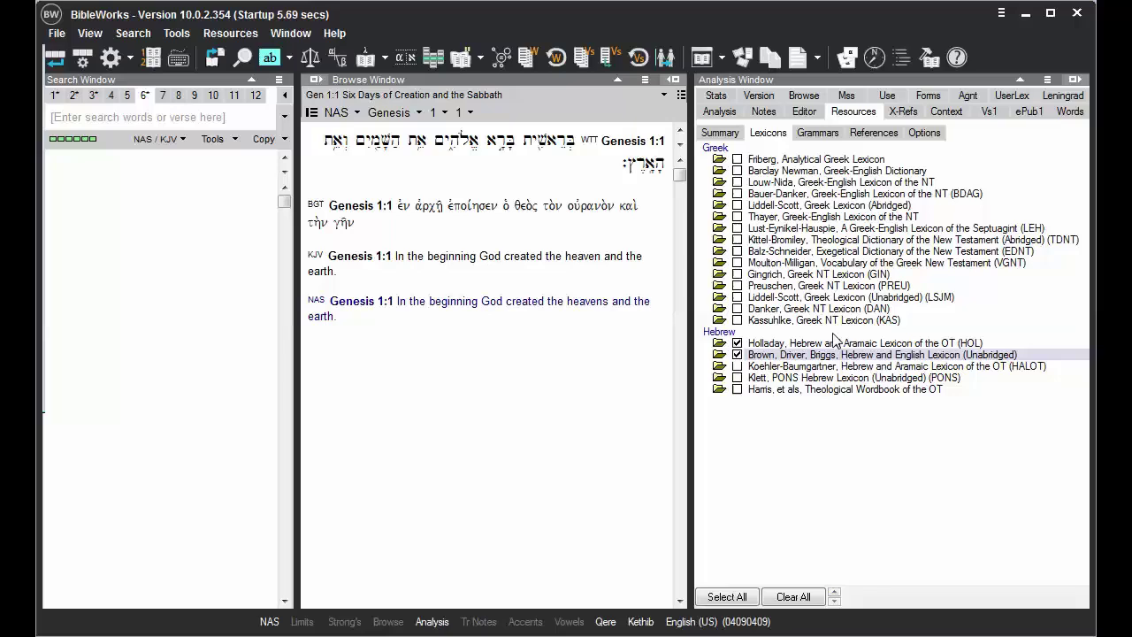
Step: Check the LEH Septuagint lexicon, then select all Greek and Hebrew lexicons
left_click(738, 229)
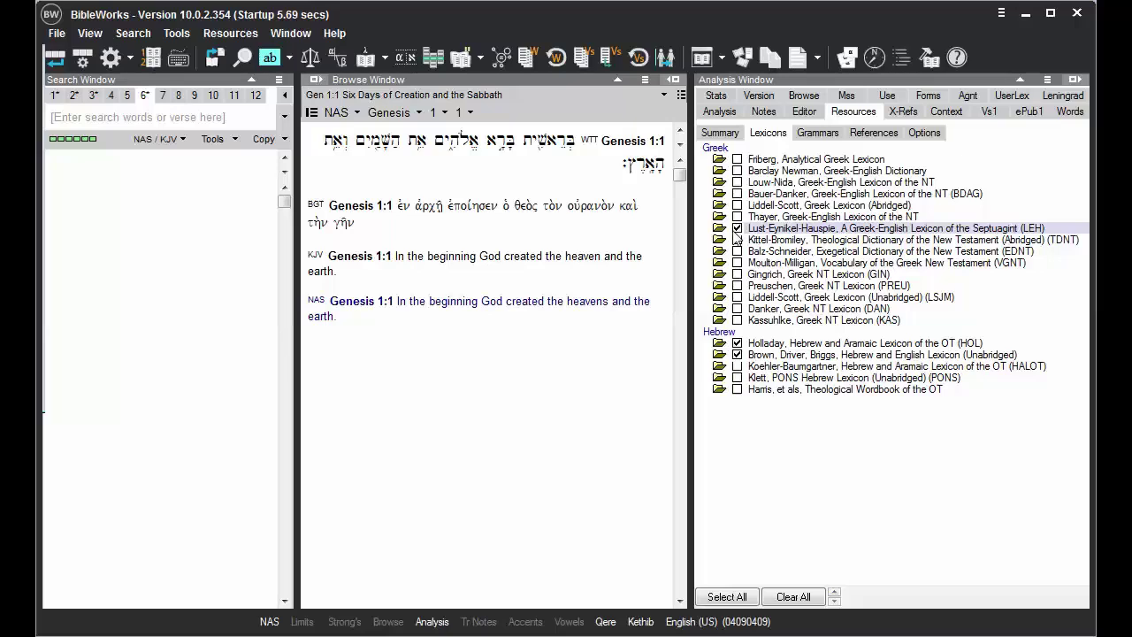
left_click(749, 599)
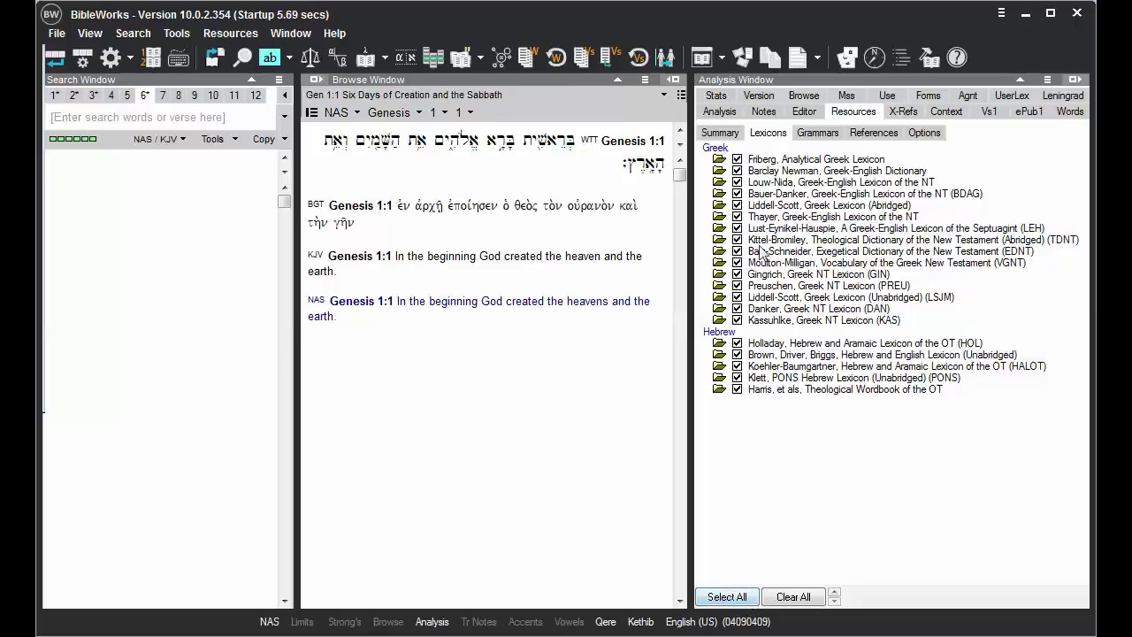